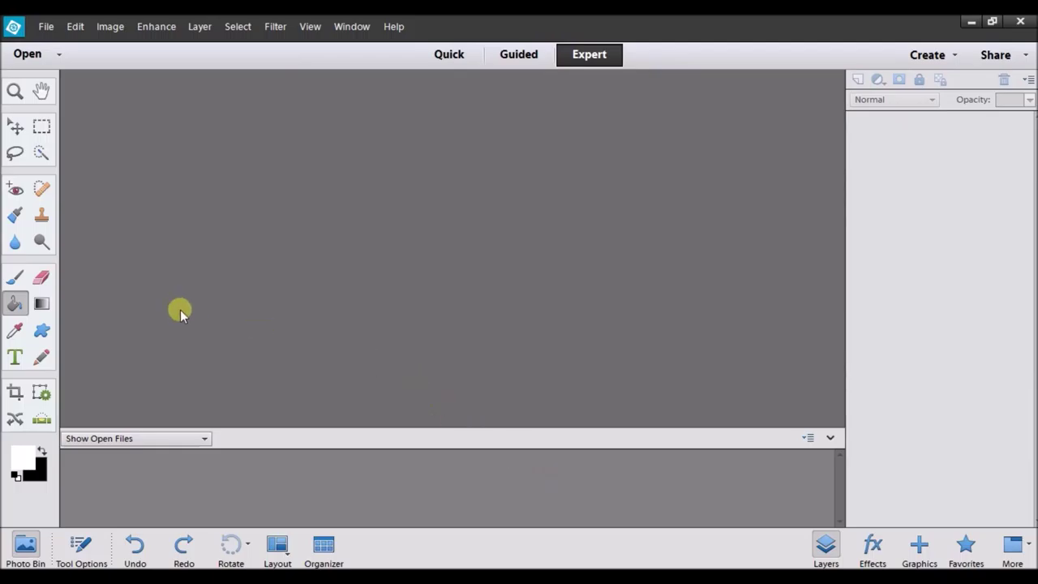
- Create a blank file named 'Paint Brush Tutorial': 20 × 20 in, 300 ppi, White background
left_click(45, 32)
mouse_move(111, 50)
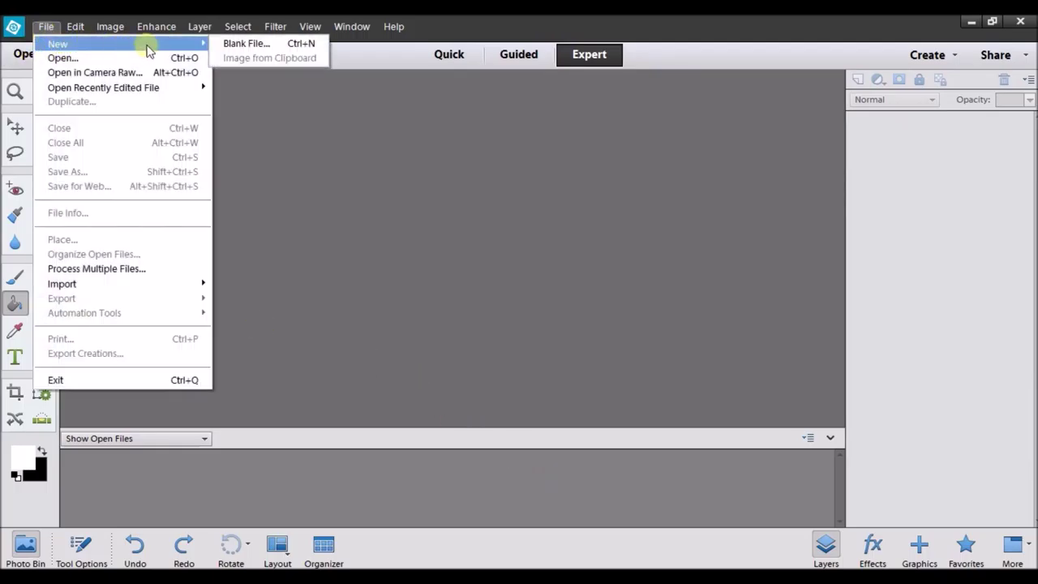
left_click(252, 43)
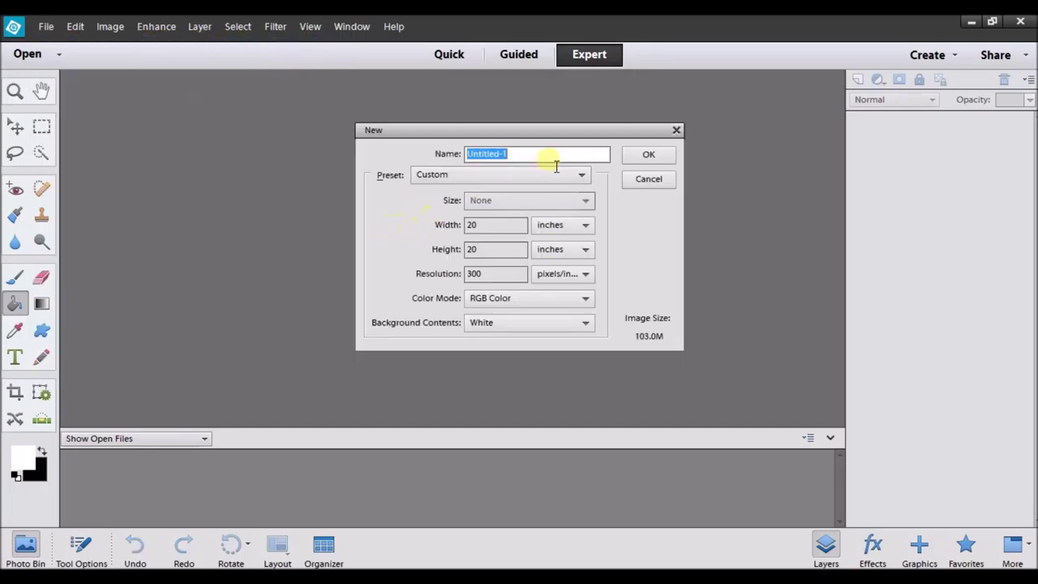
key("BackSpace")
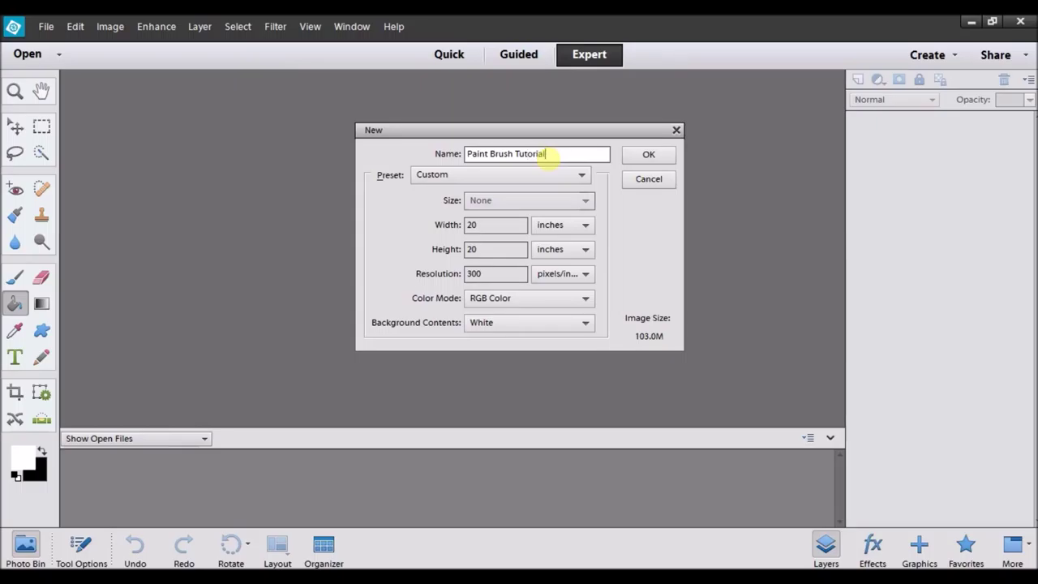
left_click_drag(507, 232, 430, 231)
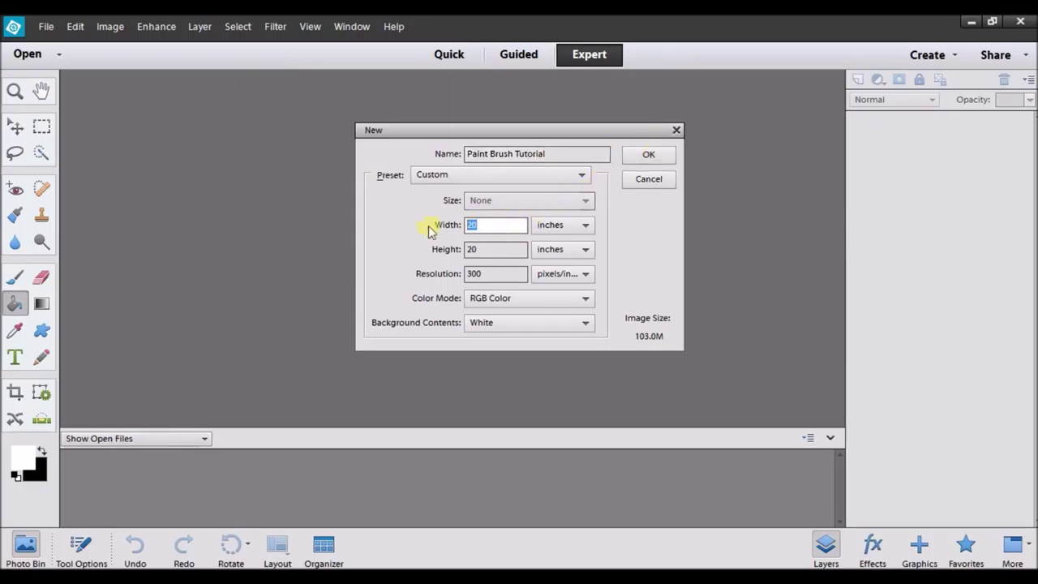
left_click_drag(498, 252, 431, 254)
left_click_drag(505, 276, 398, 284)
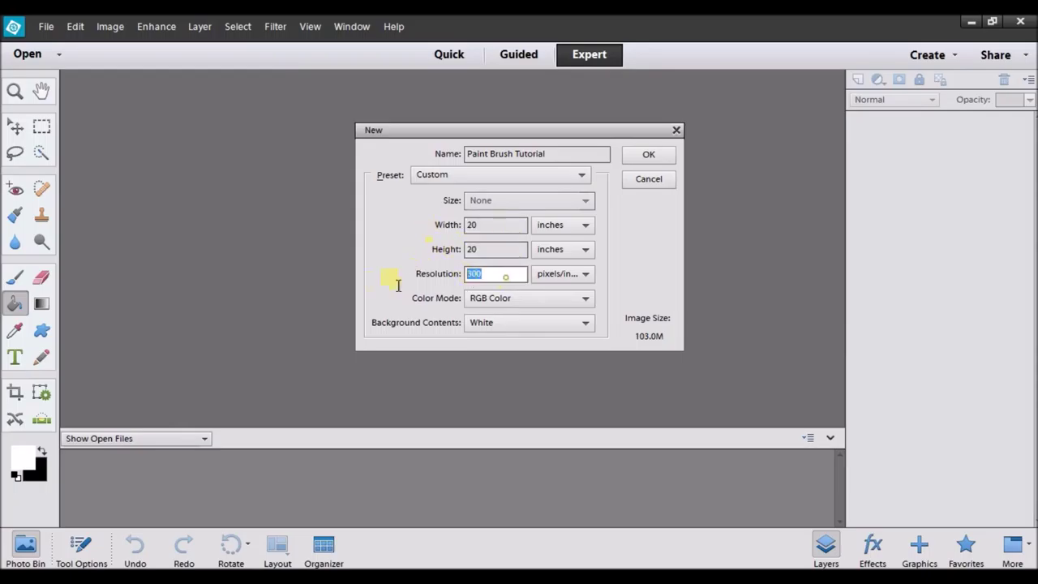
left_click(559, 326)
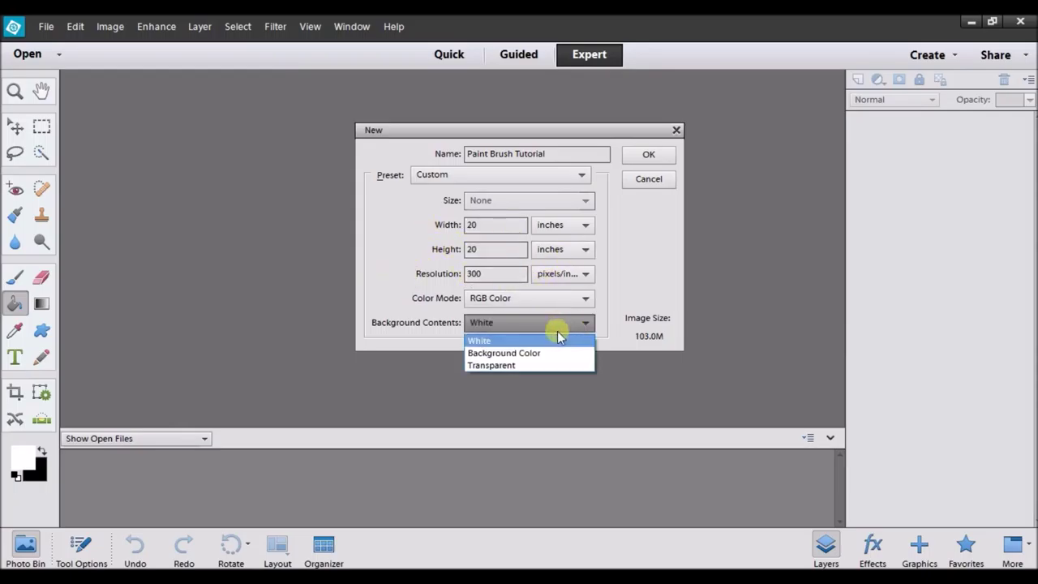
left_click(549, 342)
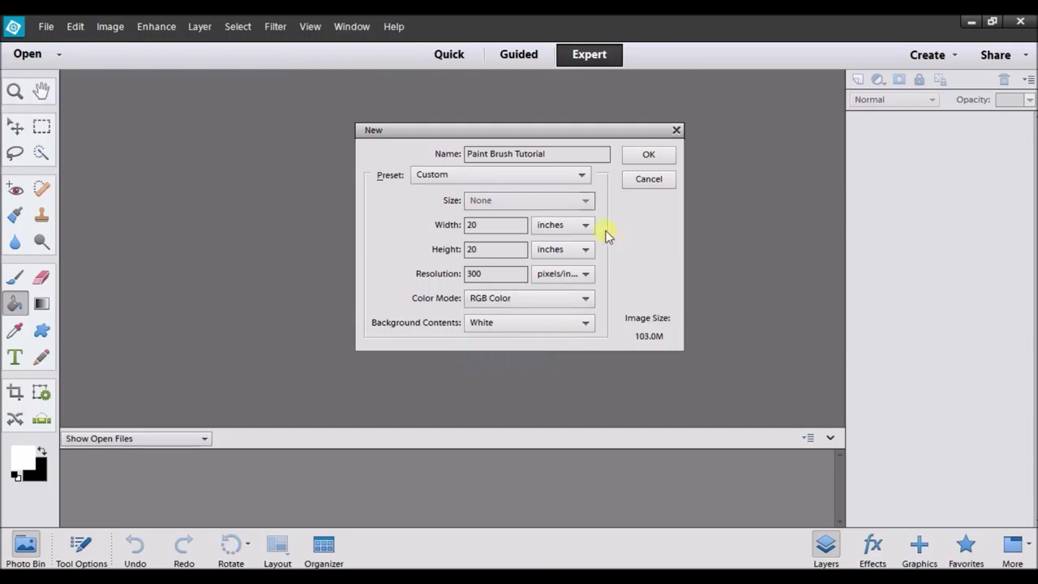
left_click(655, 157)
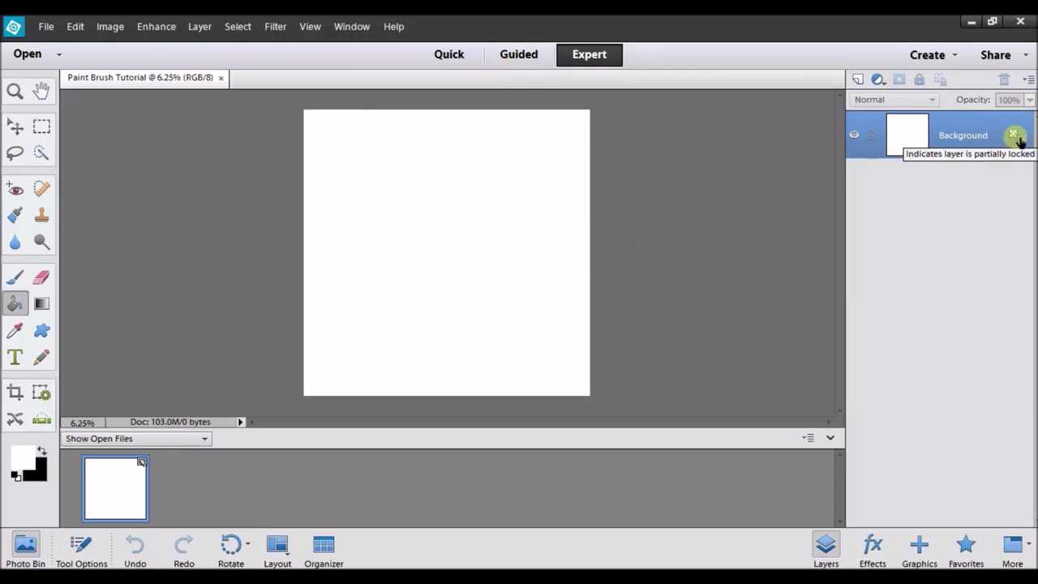
- Unlock the Background into an editable Layer 0 and switch to the Brush tool
left_click(1015, 136)
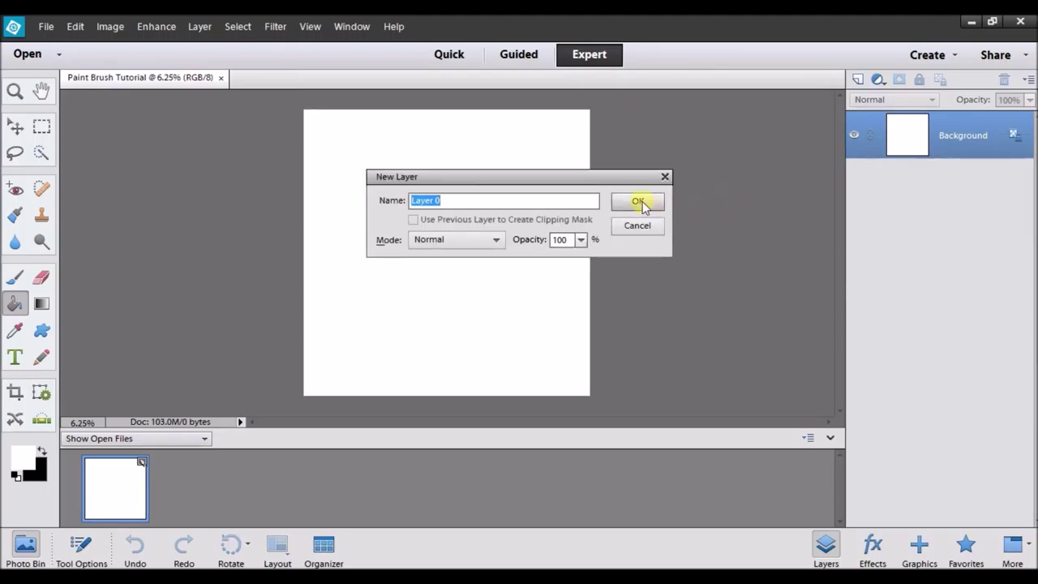
left_click(638, 201)
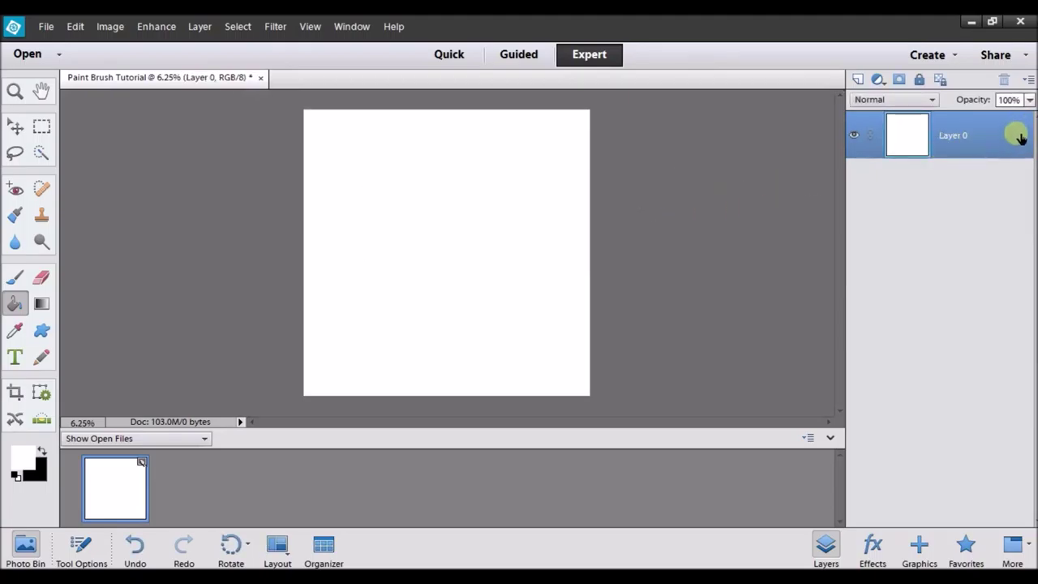
left_click(17, 278)
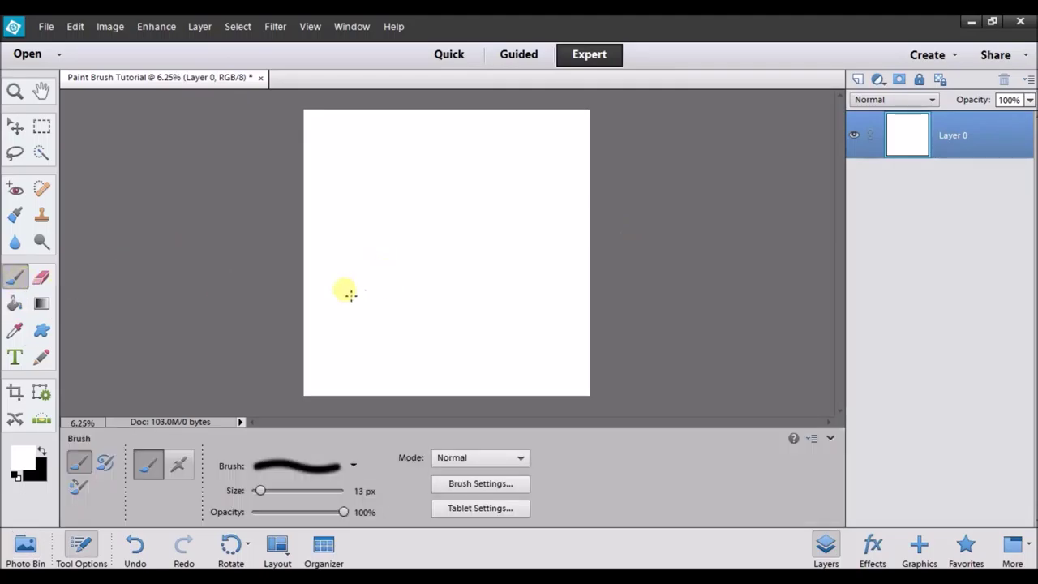
- Browse the Default Brushes presets and pick a Hard Round brush tip
left_click(355, 466)
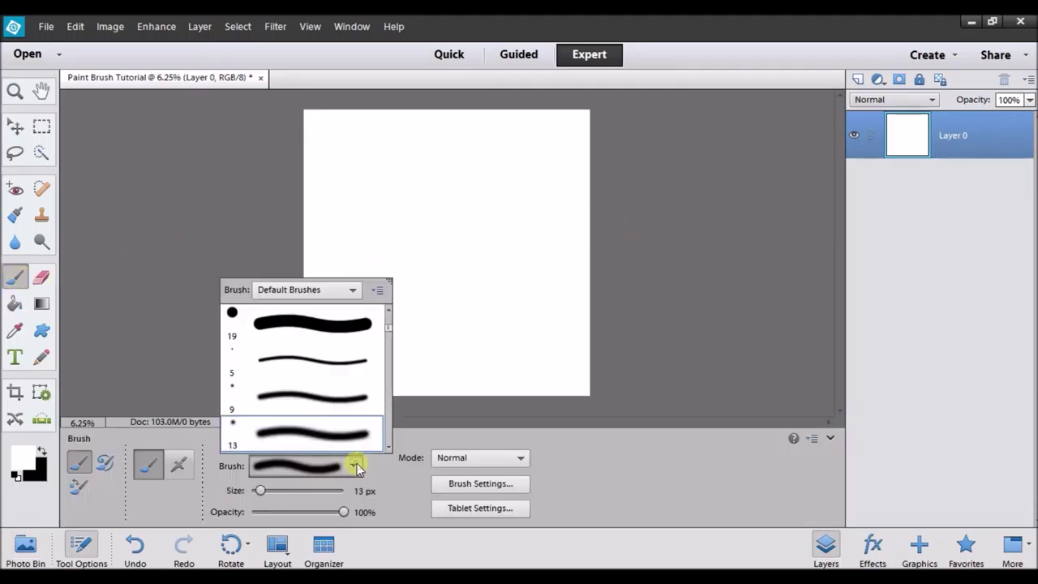
scroll(344, 389, "down", 6)
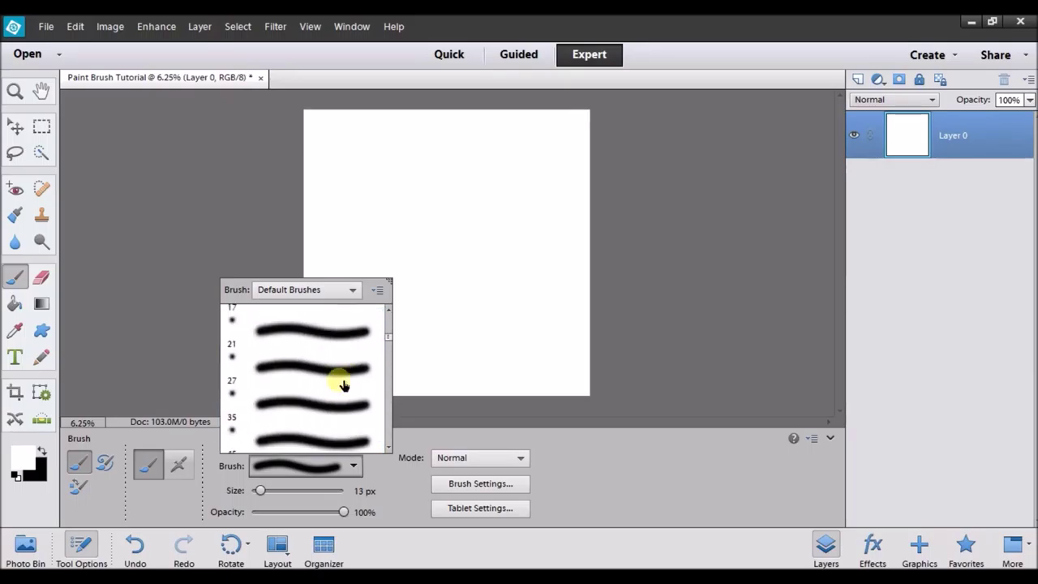
scroll(346, 375, "down", 8)
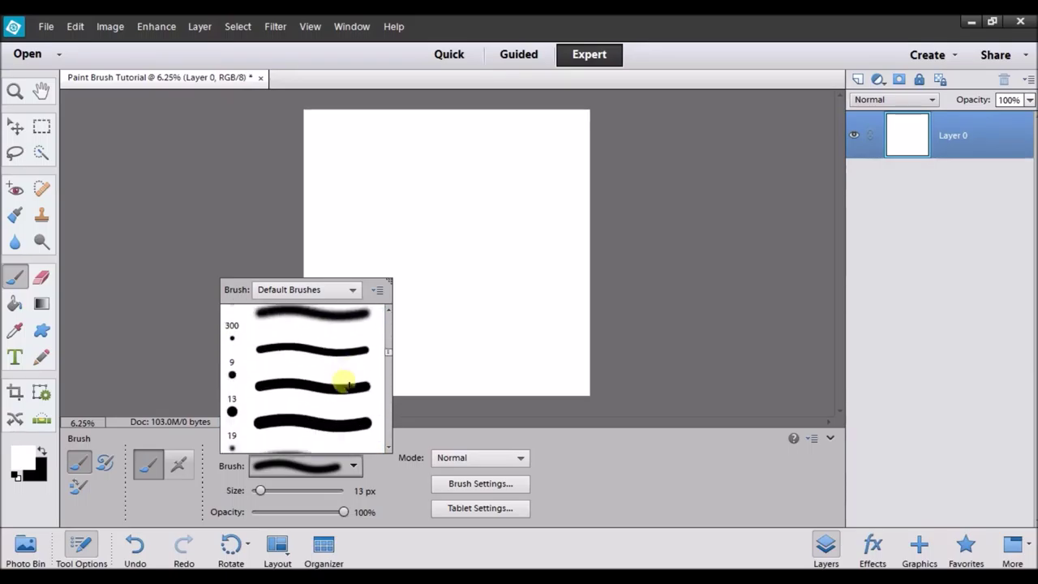
scroll(345, 380, "down", 5)
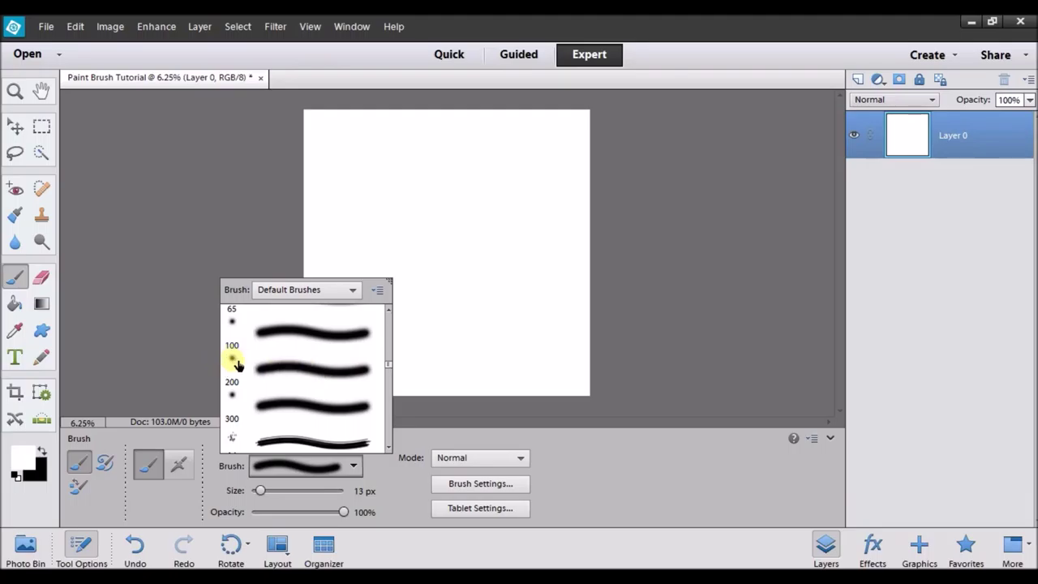
scroll(324, 365, "down", 3)
scroll(330, 371, "down", 1)
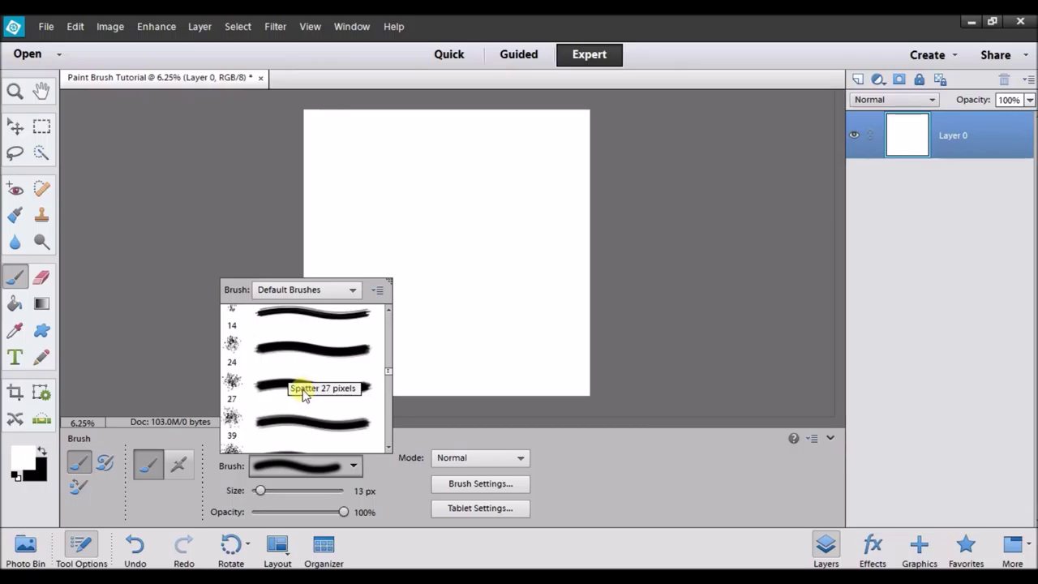
scroll(308, 389, "up", 2)
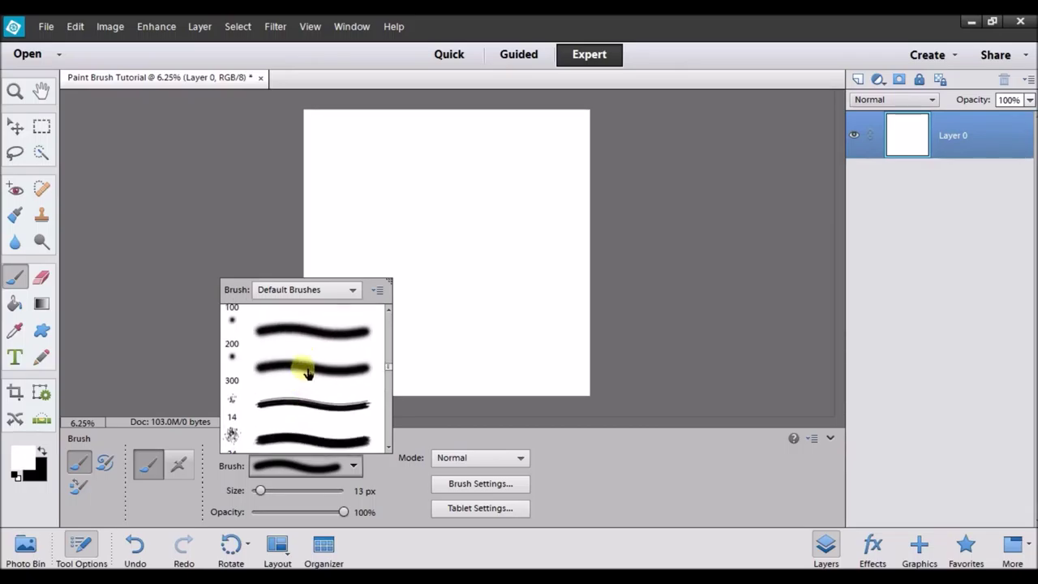
scroll(308, 373, "up", 9)
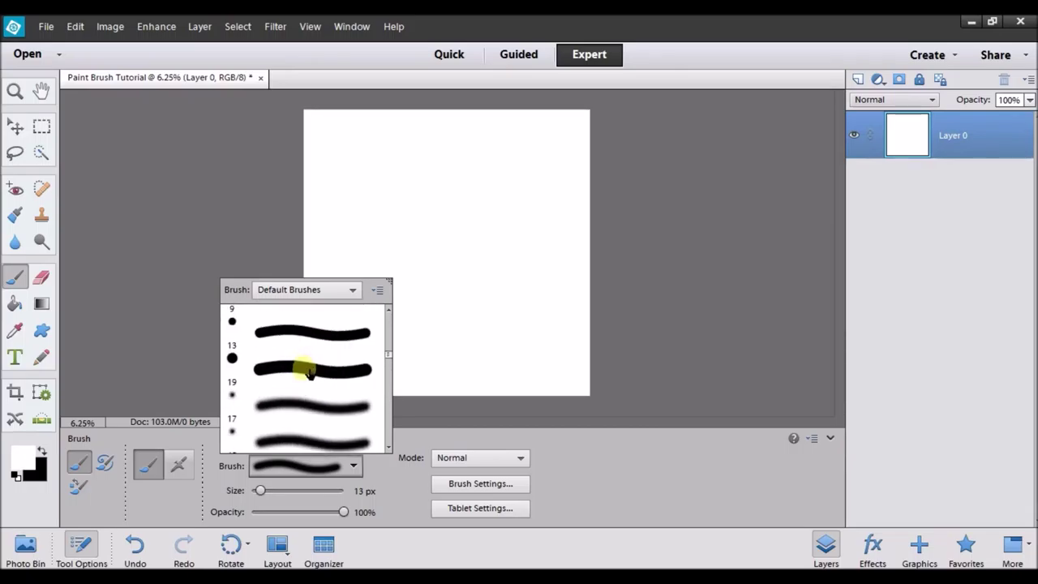
scroll(309, 371, "down", 10)
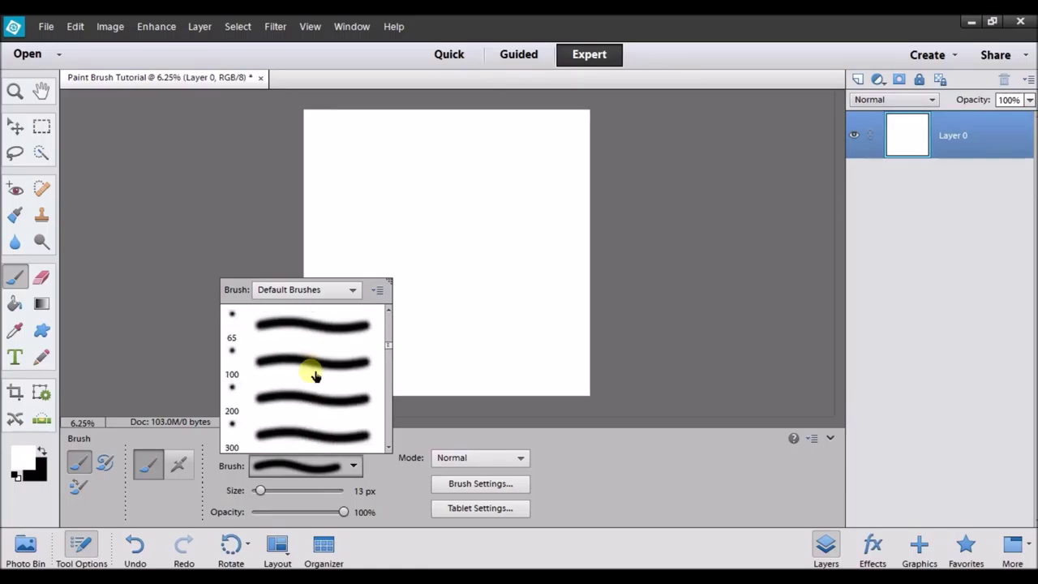
scroll(315, 375, "up", 9)
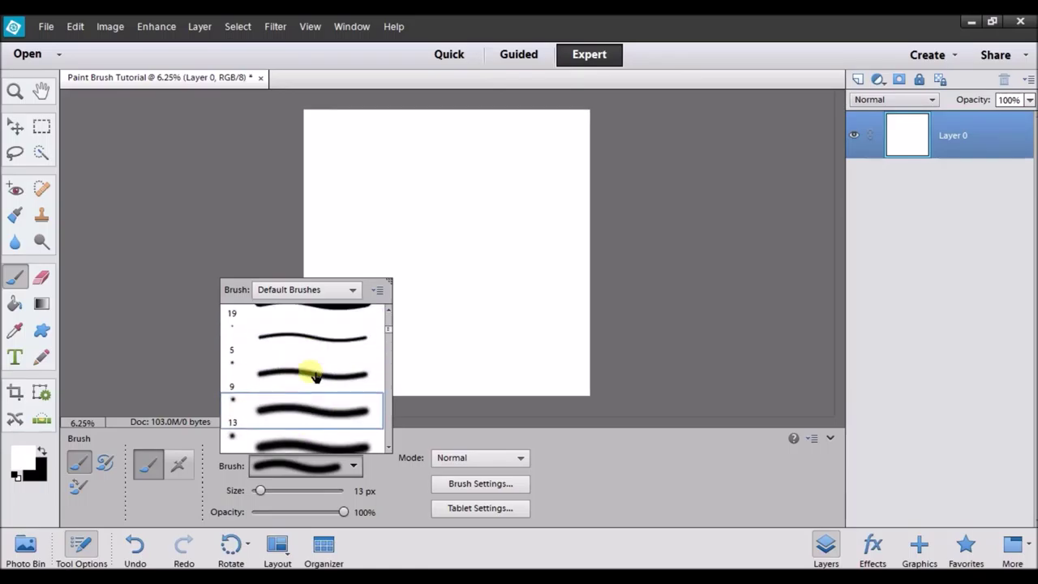
scroll(315, 375, "up", 5)
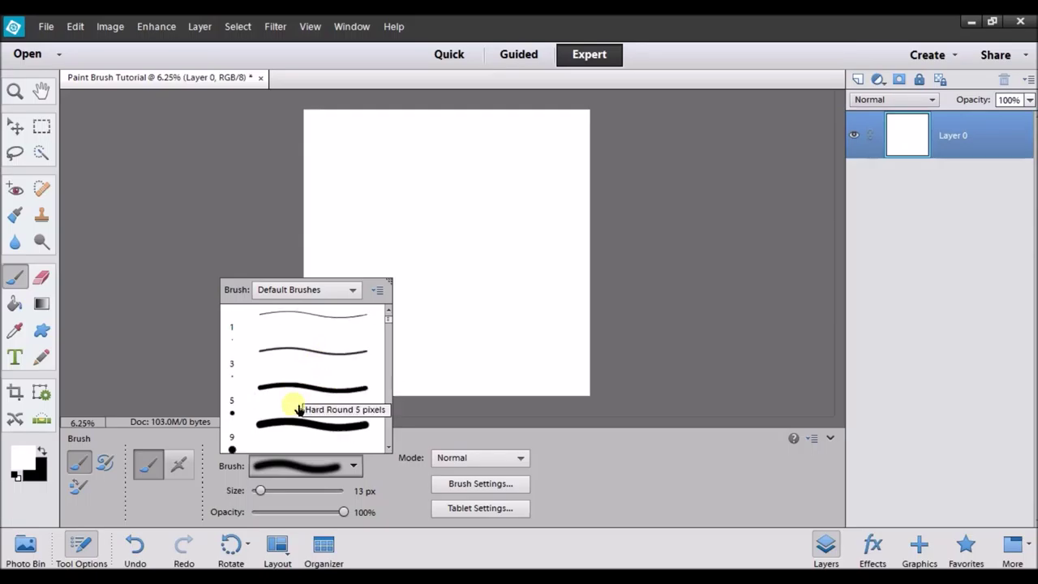
left_click(290, 327)
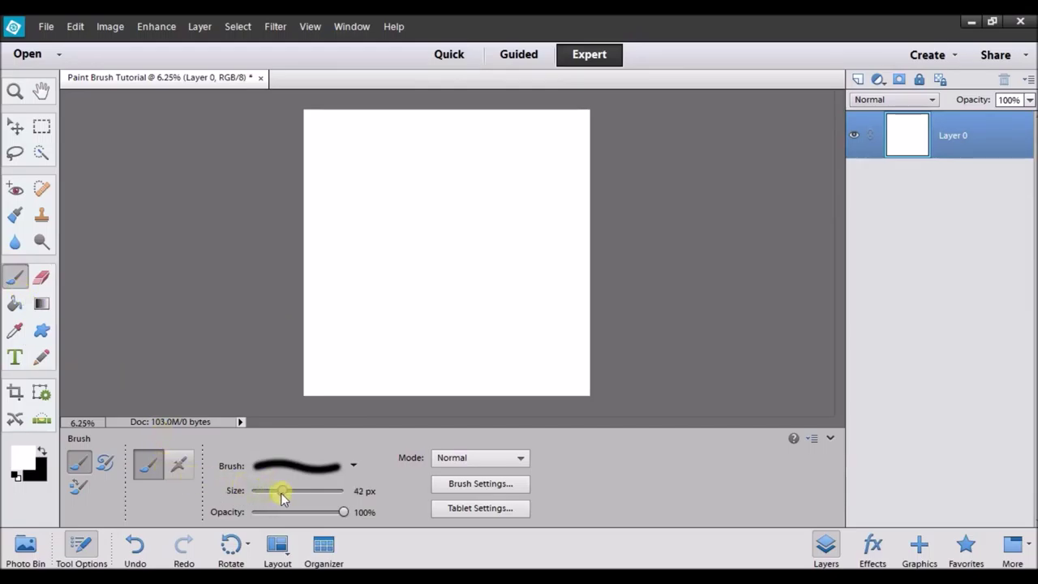
- Set the brush size to 701 px and the foreground colour to blue #1f5adf
left_click_drag(281, 492, 300, 463)
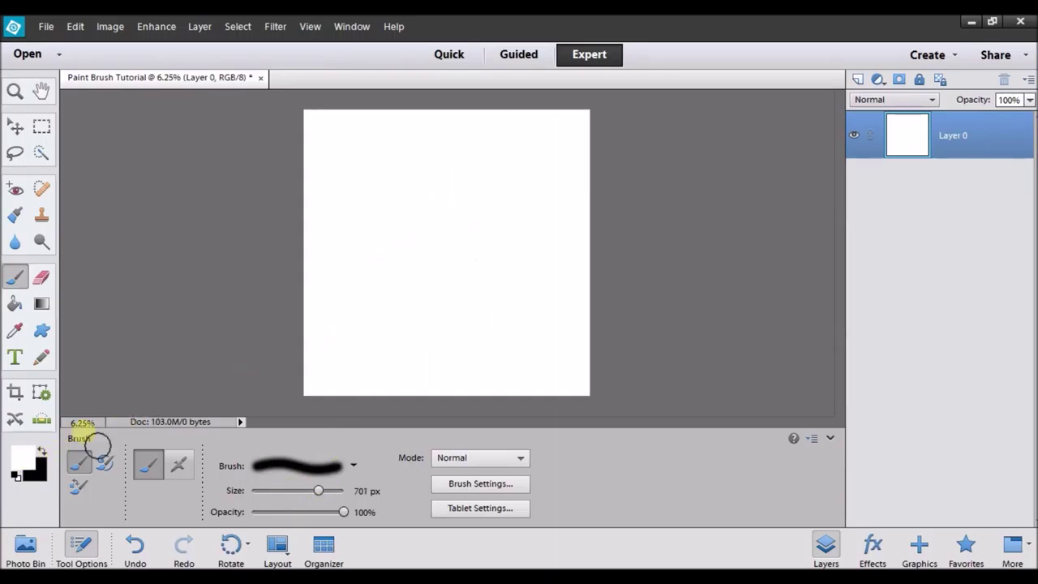
left_click(22, 460)
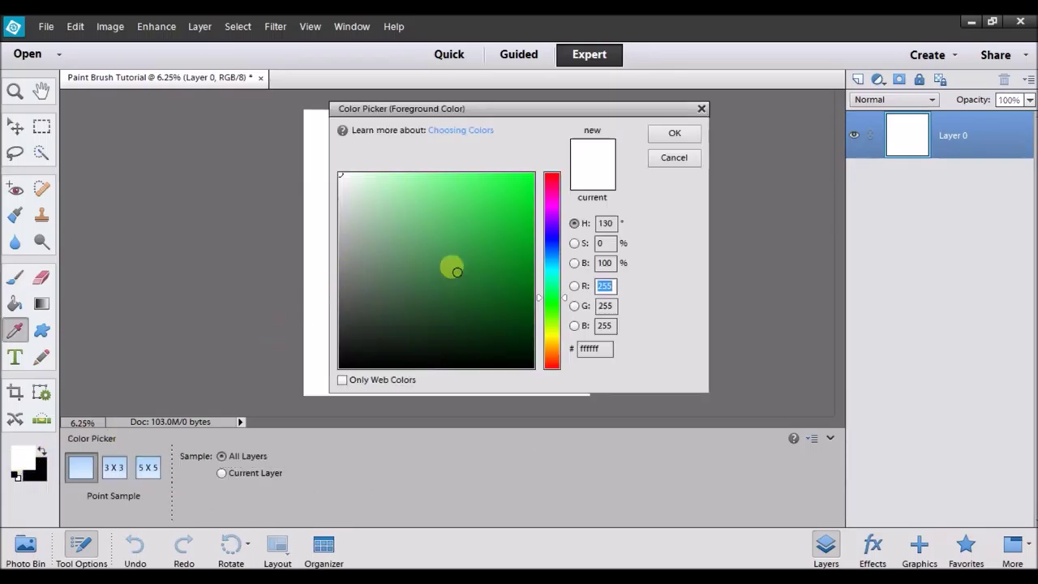
left_click(552, 247)
left_click(443, 289)
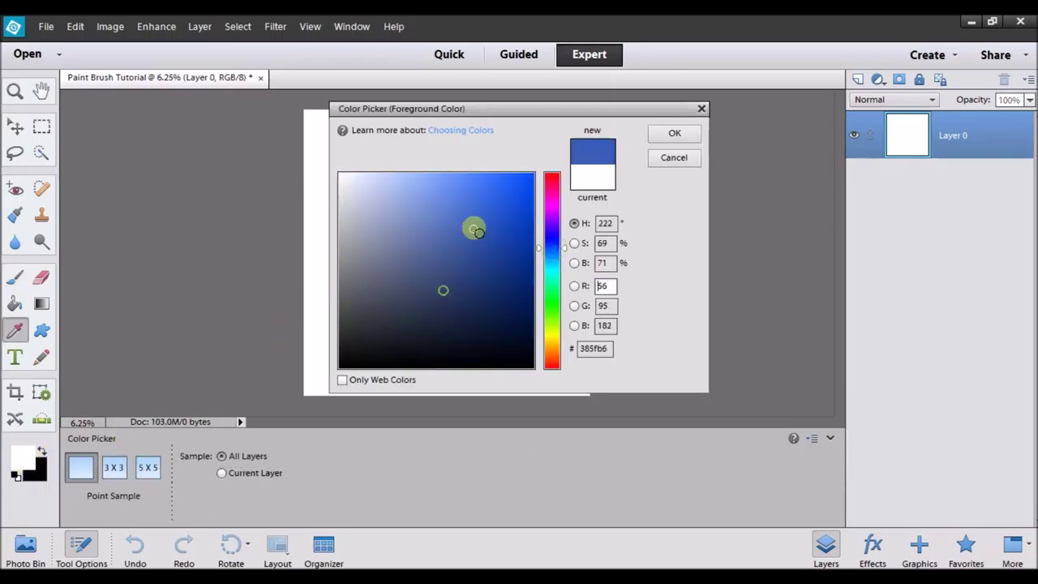
left_click(498, 205)
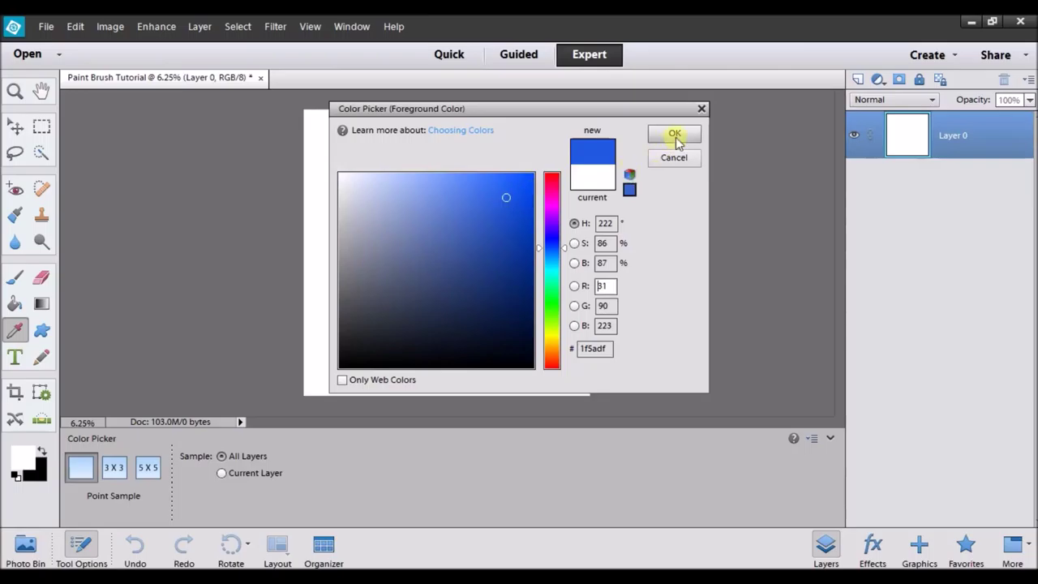
left_click(675, 134)
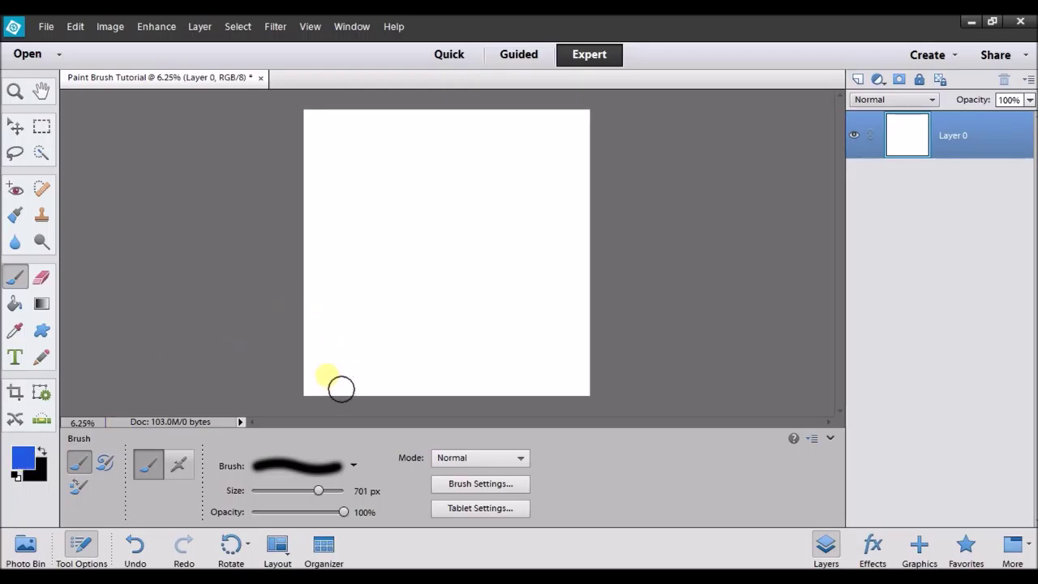
left_click(327, 375)
left_click(362, 326)
left_click(350, 240)
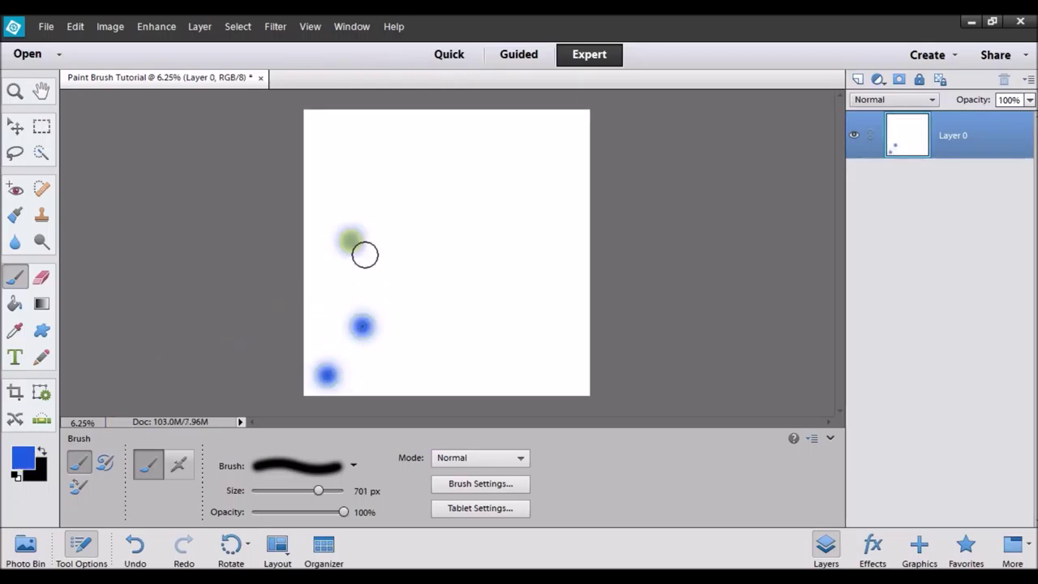
left_click(492, 229)
key("ctrl+z")
key("ctrl+z")
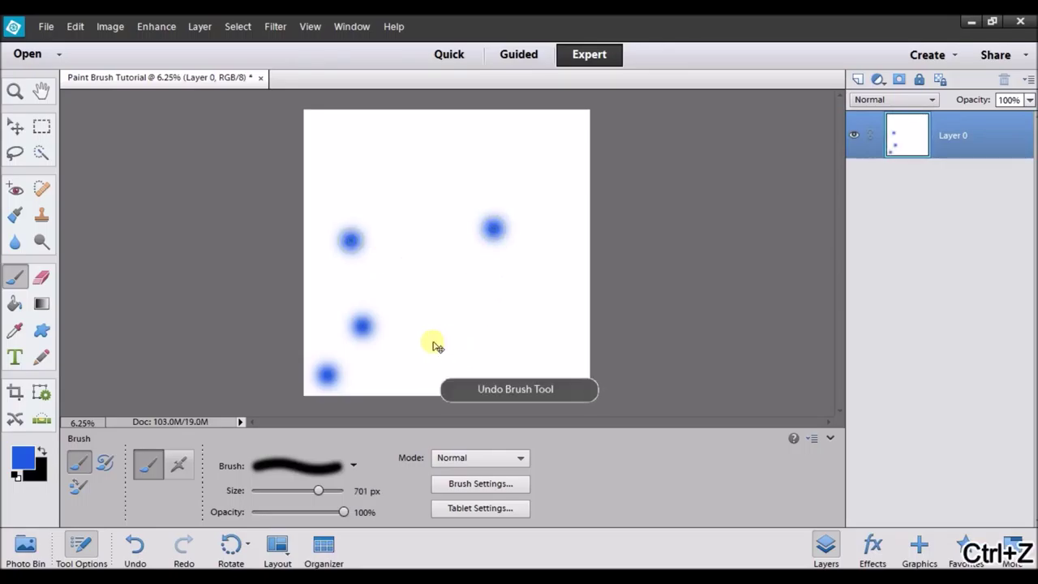
key("ctrl+z")
key("ctrl+z")
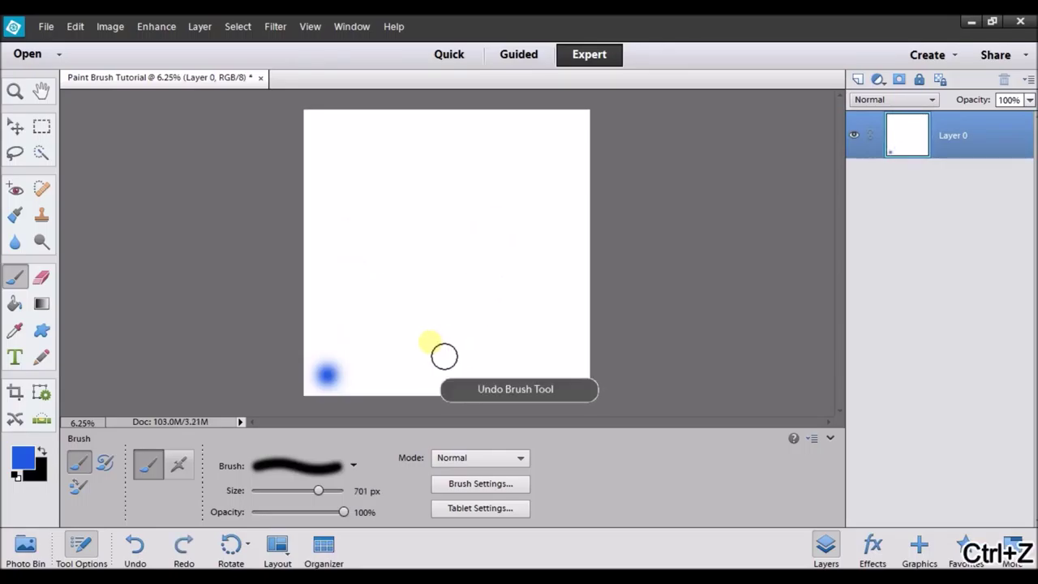
left_click(347, 388)
mouse_move(347, 388)
left_mouse_down()
mouse_move(373, 200)
mouse_move(390, 169)
mouse_move(445, 207)
mouse_move(404, 341)
mouse_move(462, 378)
mouse_move(497, 324)
mouse_move(510, 230)
mouse_move(550, 196)
mouse_move(583, 268)
mouse_move(574, 337)
mouse_move(550, 365)
left_mouse_up()
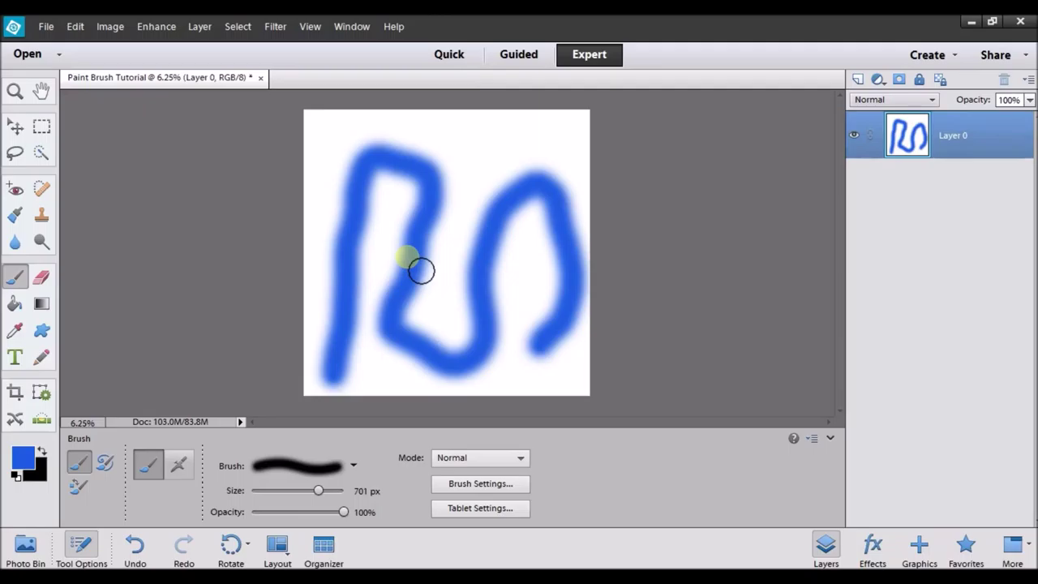
key("ctrl+z")
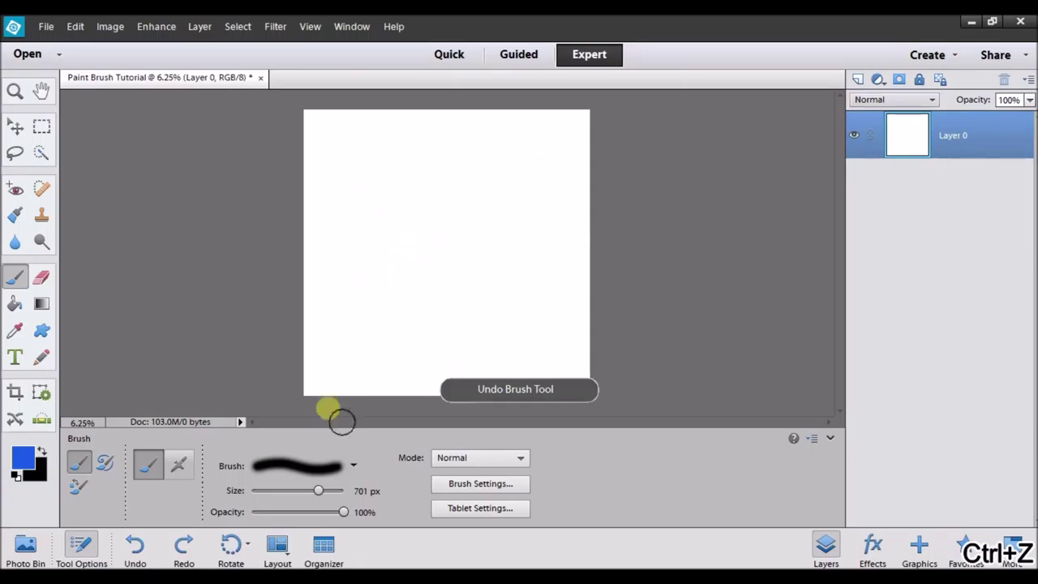
- Select the 1 px brush preset from the Default Brushes picker
left_click(356, 466)
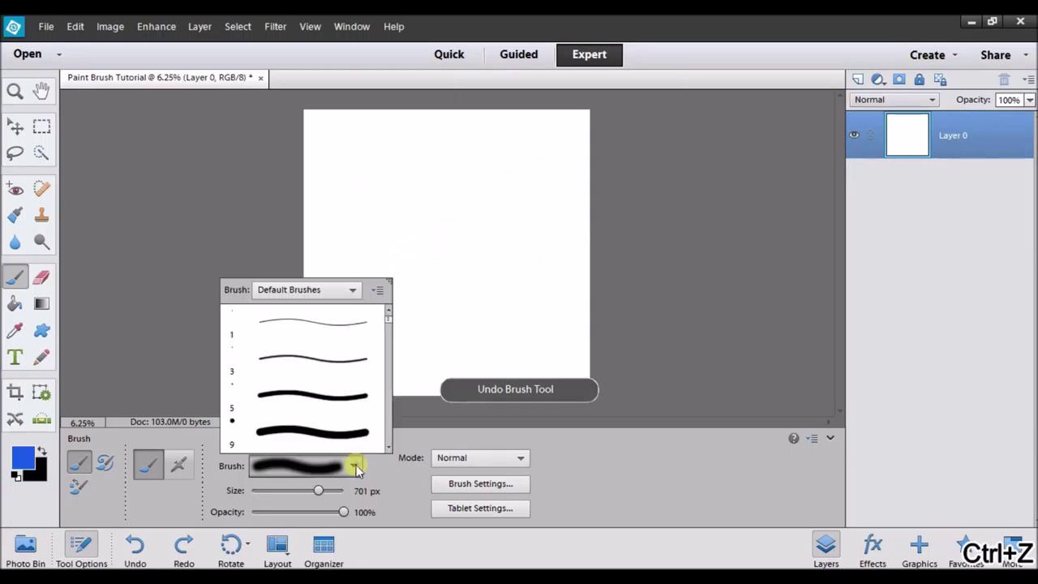
left_click(292, 328)
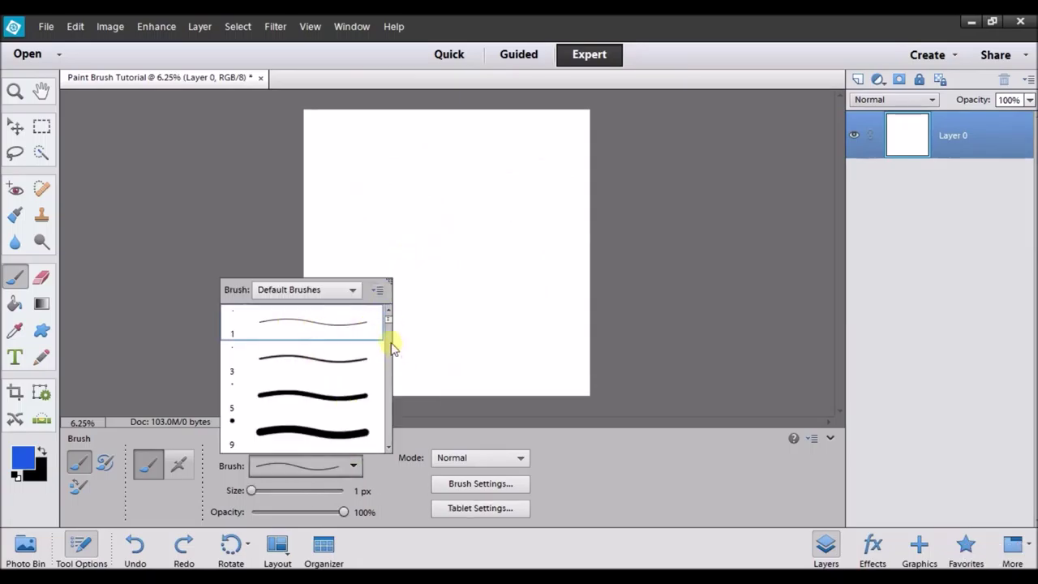
left_click(379, 290)
left_click(524, 327)
left_click(503, 378)
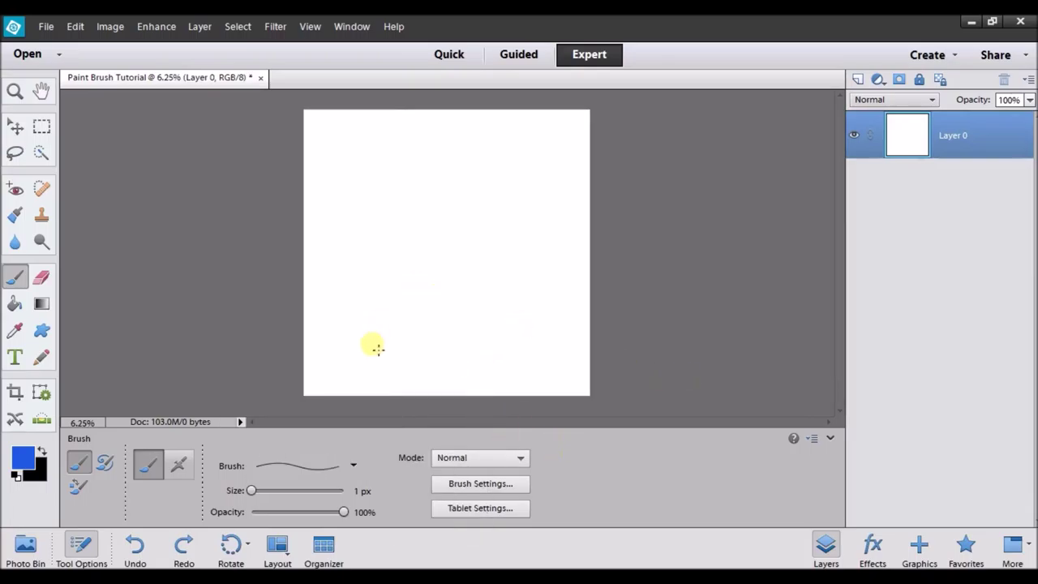
- Raise the brush to 865 px, test a blue stroke, undo it, and reopen the presets
left_click(293, 491)
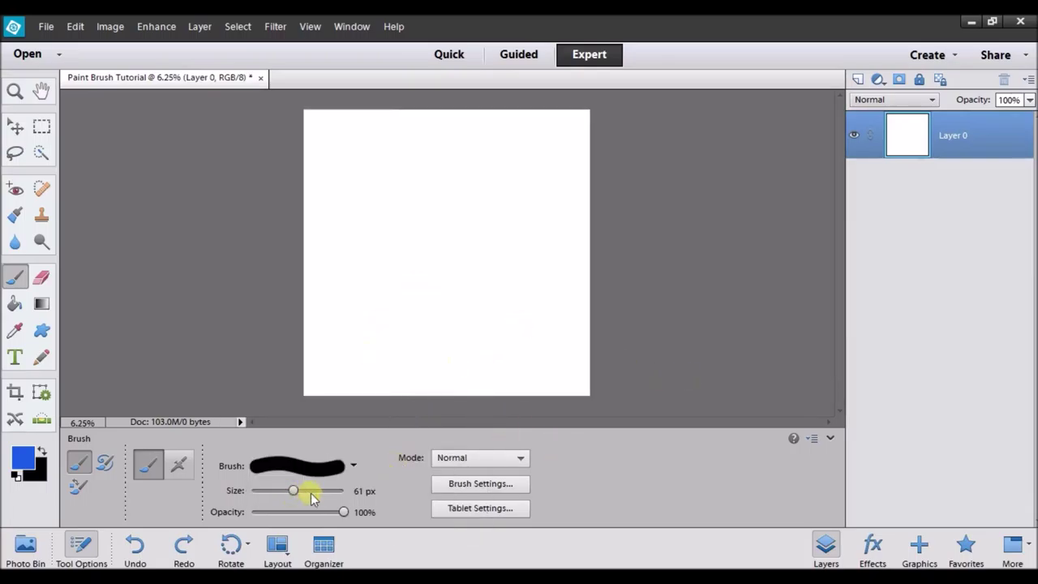
mouse_move(343, 359)
left_mouse_down()
mouse_move(338, 295)
mouse_move(362, 200)
mouse_move(463, 209)
mouse_move(431, 303)
mouse_move(470, 359)
mouse_move(538, 203)
mouse_move(538, 169)
mouse_move(490, 217)
mouse_move(497, 232)
mouse_move(473, 176)
mouse_move(465, 245)
mouse_move(377, 146)
mouse_move(428, 173)
mouse_move(419, 197)
mouse_move(426, 334)
mouse_move(361, 336)
mouse_move(490, 280)
left_mouse_up()
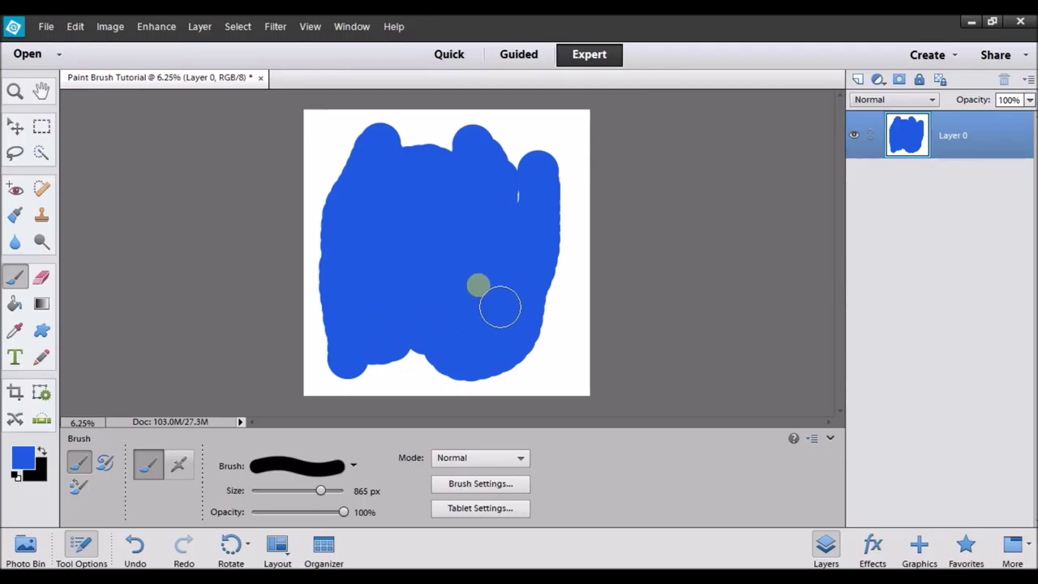
key("ctrl+z")
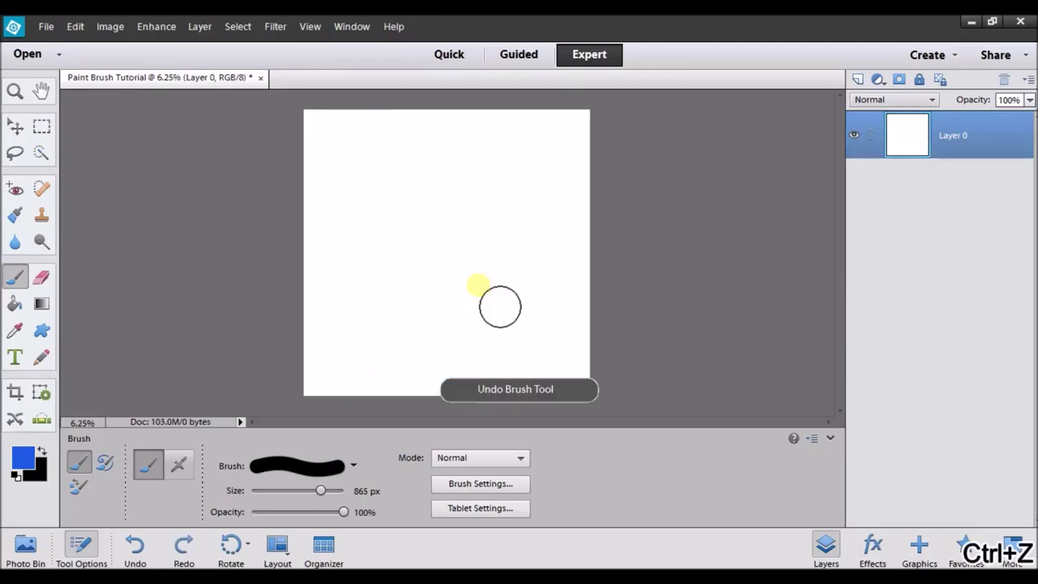
left_click(363, 463)
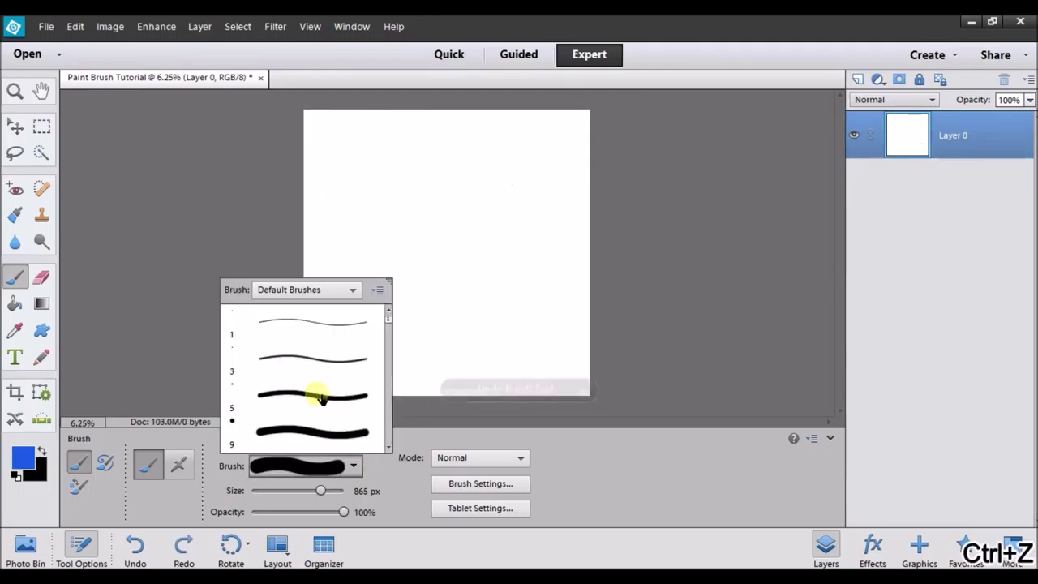
scroll(297, 388, "down", 5)
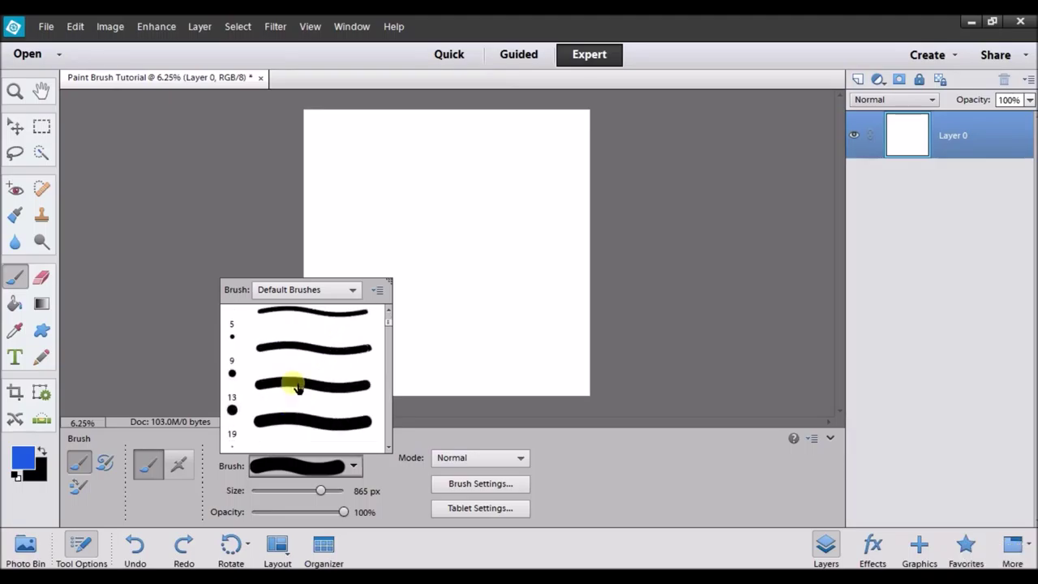
- Choose the 17 px soft round brush preset
scroll(297, 402, "down", 1)
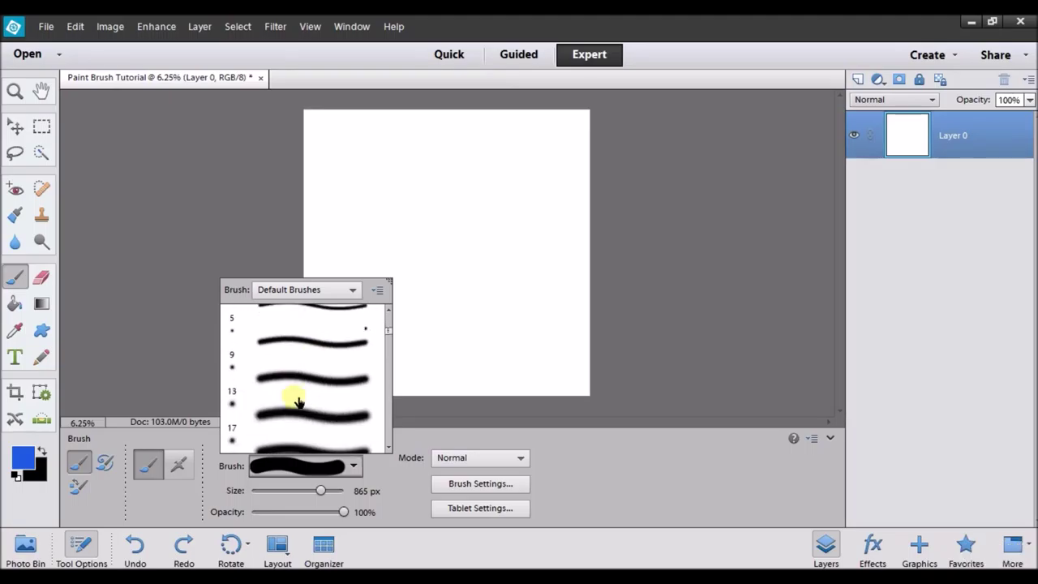
left_click(298, 414)
left_click(448, 425)
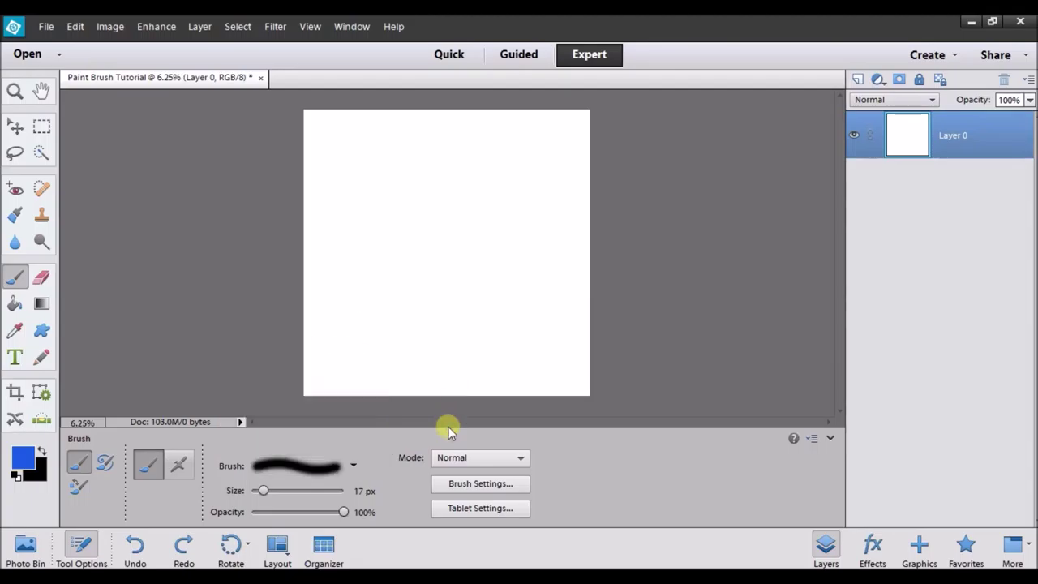
- Raise the soft brush to 1137 px, paint blue test strokes, and undo them
left_click(306, 492)
mouse_move(353, 342)
left_mouse_down()
mouse_move(369, 239)
mouse_move(458, 272)
mouse_move(381, 220)
left_mouse_up()
mouse_move(374, 310)
left_mouse_down()
mouse_move(521, 167)
mouse_move(372, 275)
left_mouse_up()
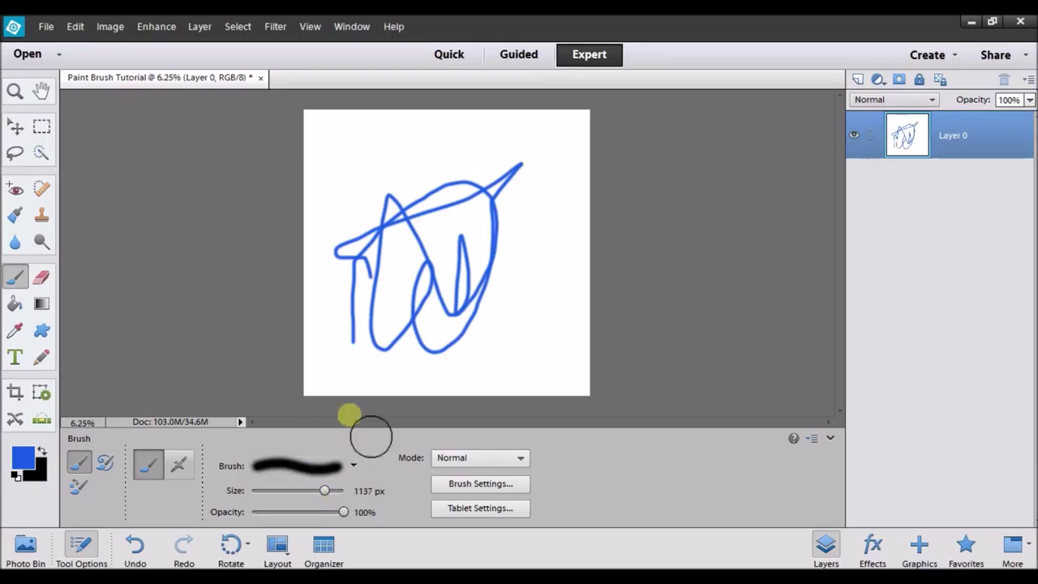
mouse_move(405, 301)
left_mouse_down()
mouse_move(457, 235)
mouse_move(562, 272)
mouse_move(530, 315)
mouse_move(538, 297)
mouse_move(559, 282)
mouse_move(516, 373)
mouse_move(441, 226)
mouse_move(479, 322)
mouse_move(471, 242)
mouse_move(508, 312)
mouse_move(495, 287)
mouse_move(507, 317)
left_mouse_up()
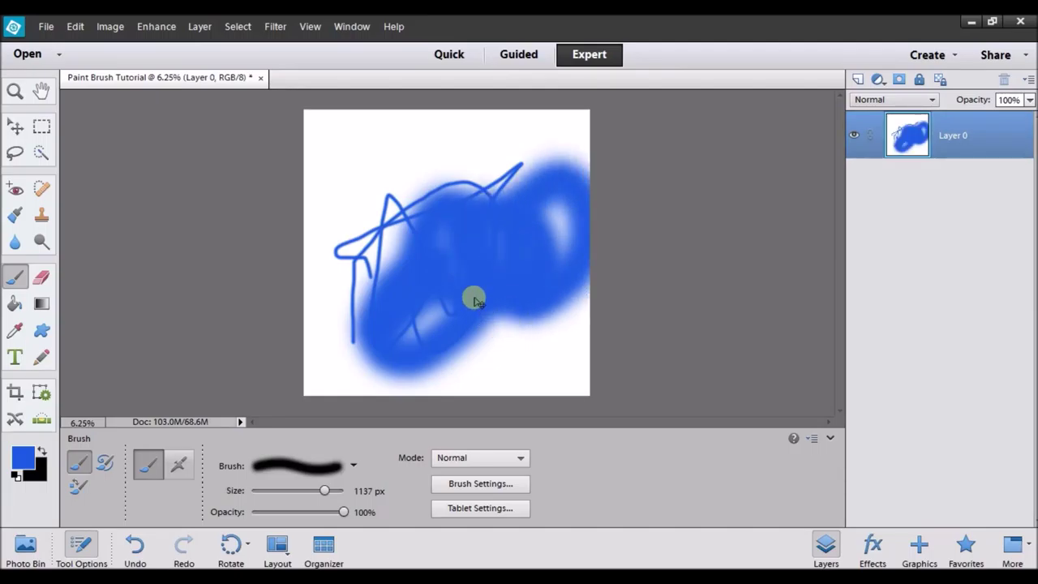
key("ctrl+z")
key("ctrl+z")
key("ctrl+z")
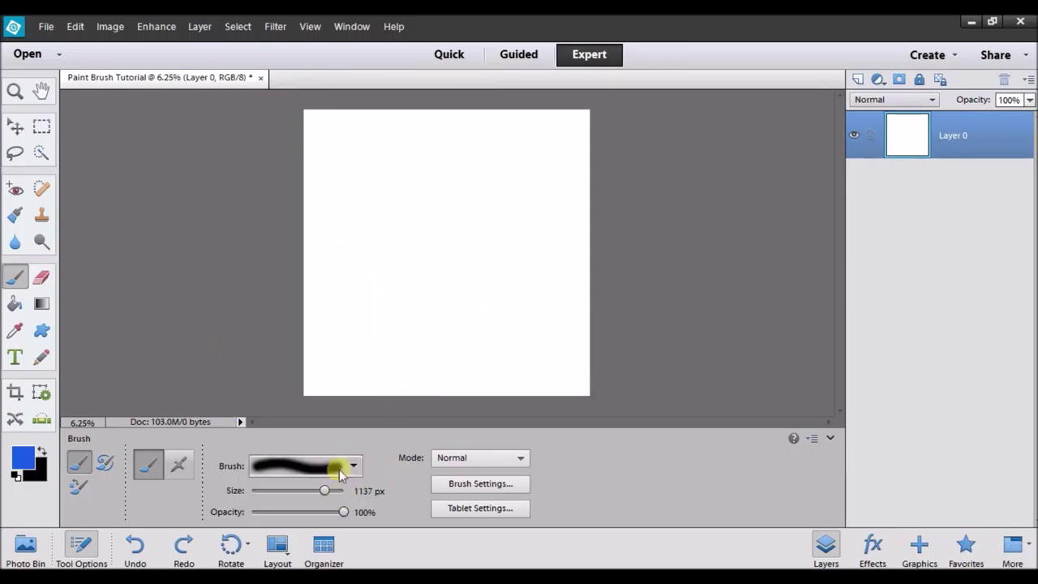
- Browse the brush presets and their options menu without changing the preset
left_click(355, 460)
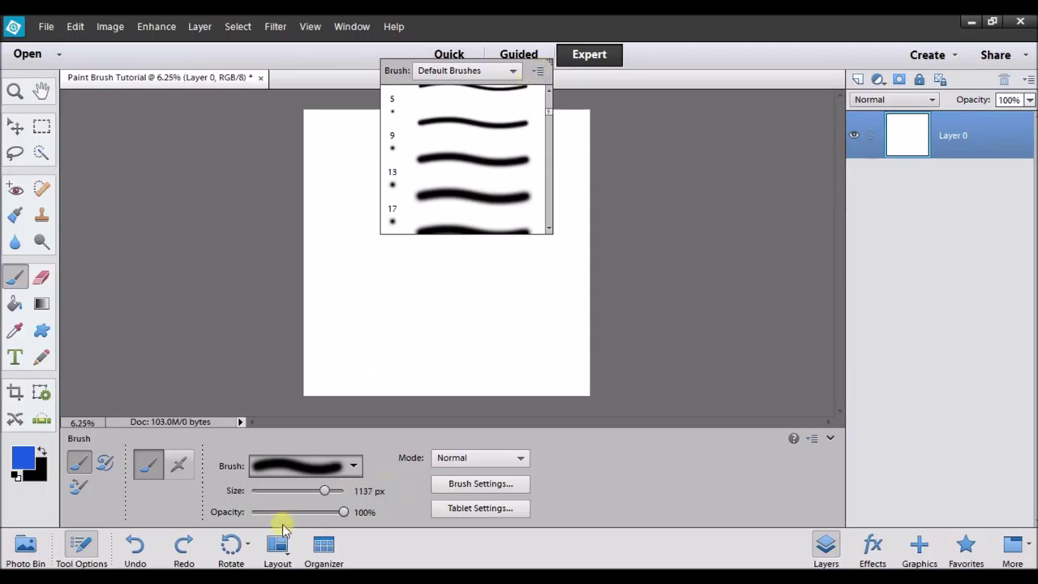
scroll(479, 154, "down", 5)
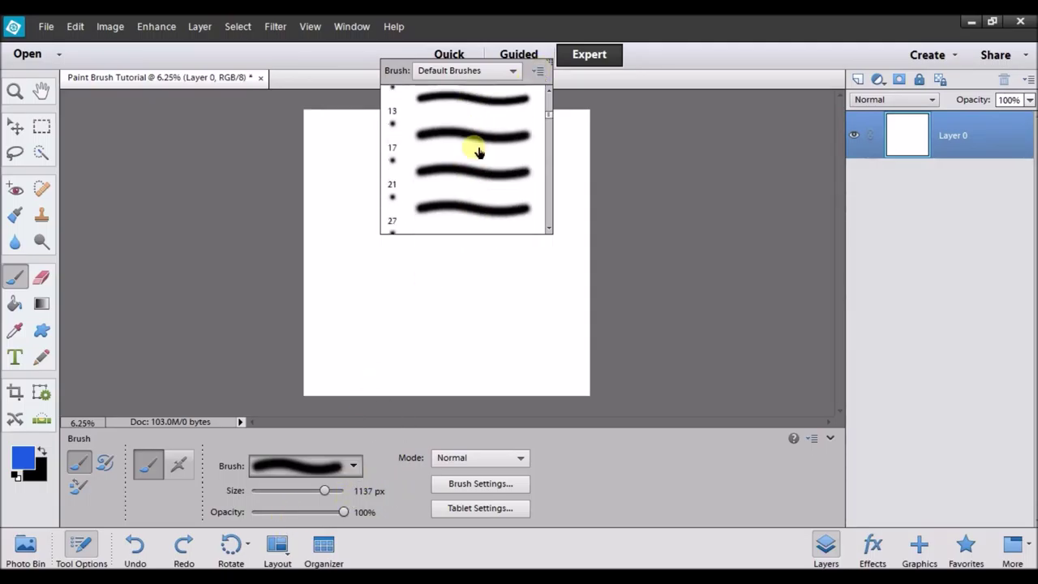
left_click(539, 71)
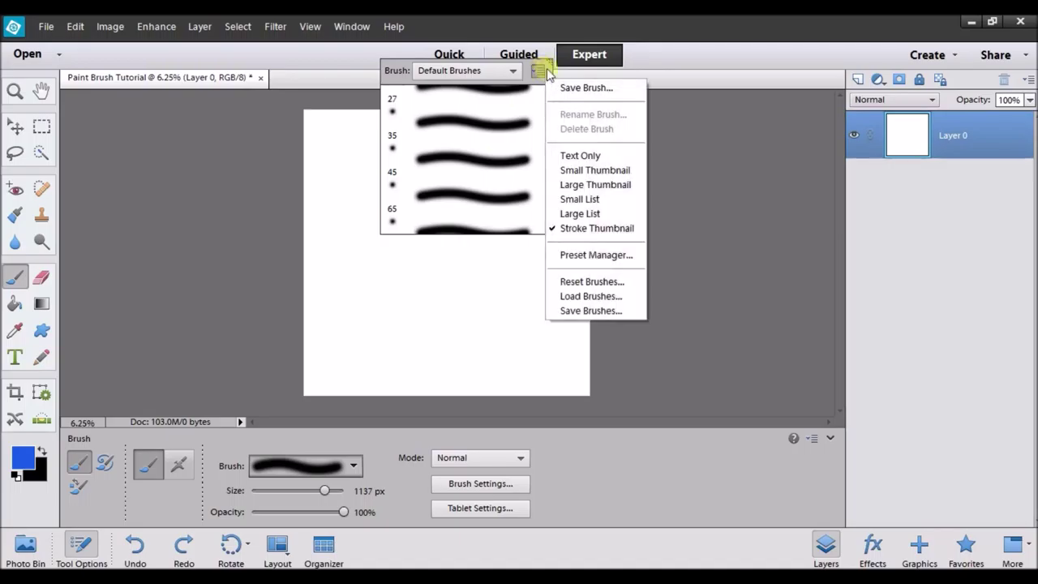
left_click(714, 265)
left_click(678, 207)
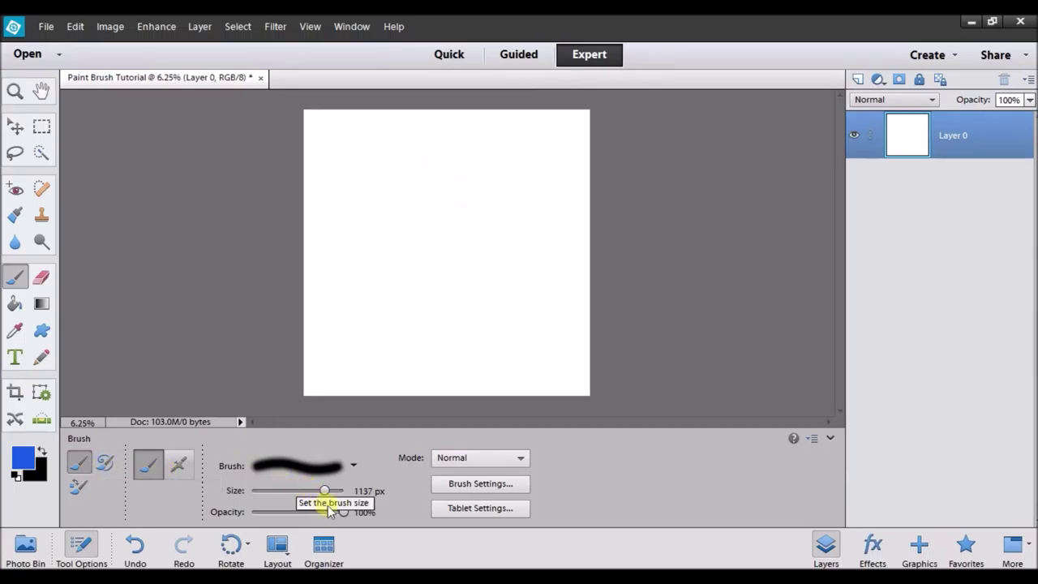
- Lower brush opacity to 32%, paint pale blue test strokes, and undo them
left_click_drag(344, 517, 311, 516)
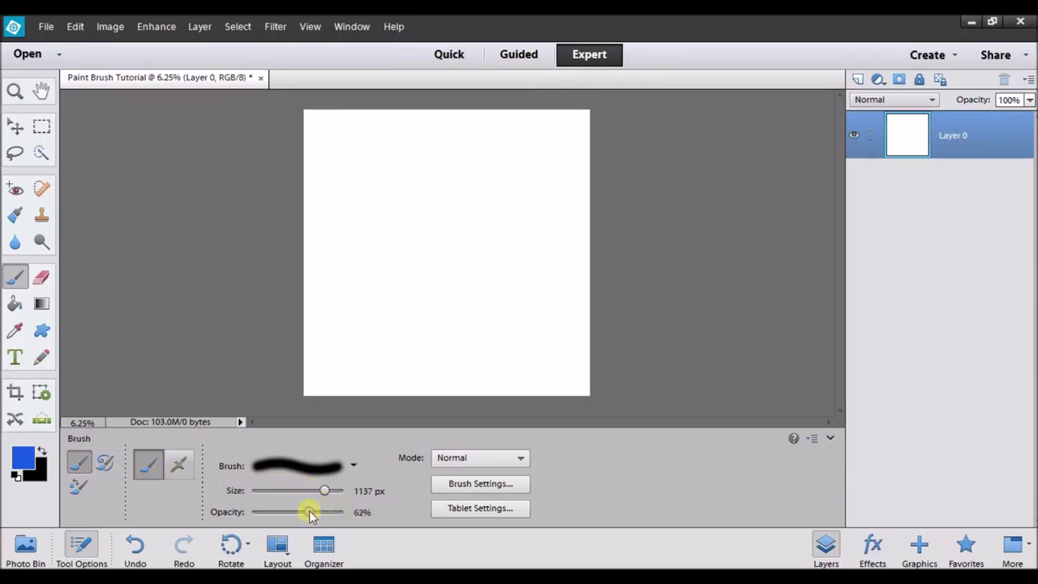
mouse_move(365, 379)
left_mouse_down()
mouse_move(376, 353)
mouse_move(382, 220)
left_mouse_up()
mouse_move(478, 244)
left_mouse_down()
mouse_move(504, 270)
mouse_move(505, 316)
mouse_move(481, 368)
left_mouse_up()
left_click_drag(547, 320, 535, 190)
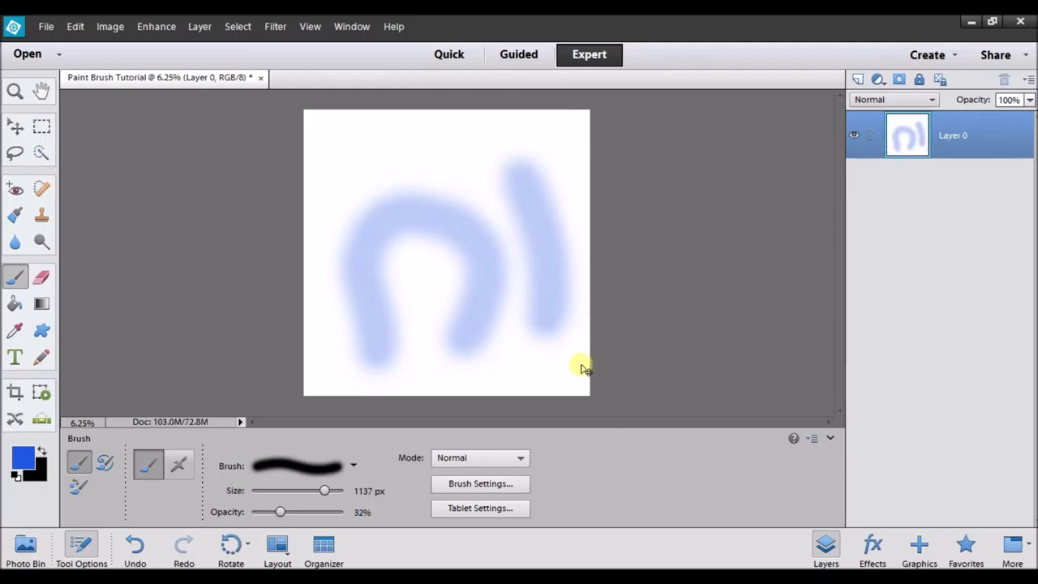
key("ctrl+z")
key("ctrl+z")
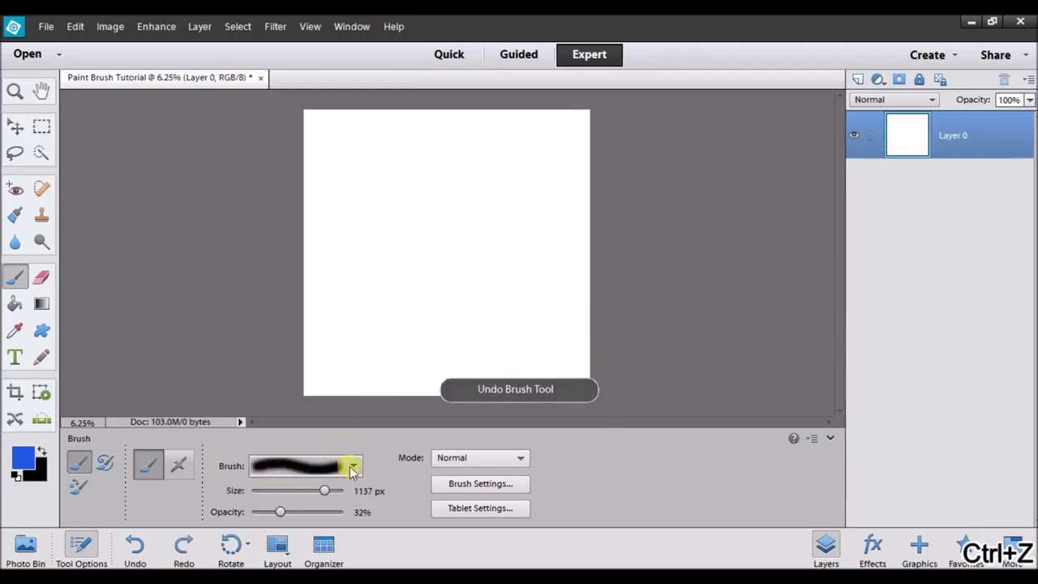
- Choose the 14 px textured brush preset from Default Brushes
left_click(352, 470)
scroll(308, 386, "down", 5)
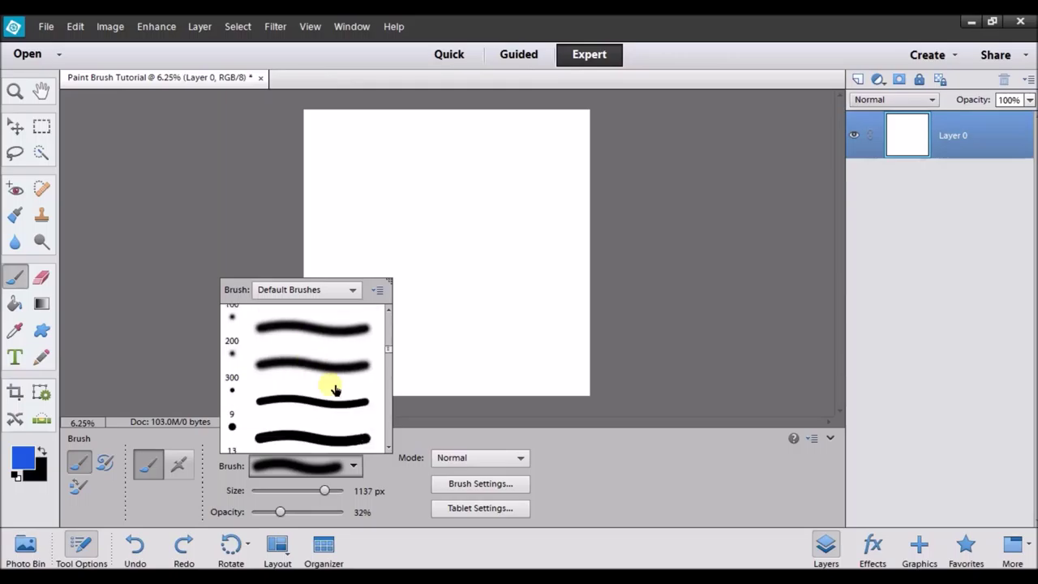
scroll(334, 390, "down", 10)
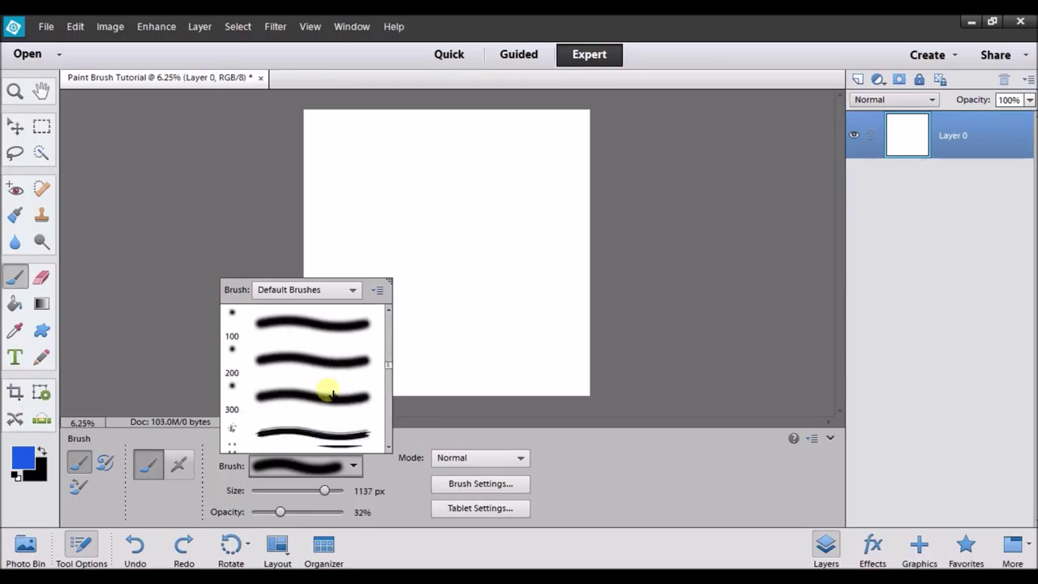
scroll(332, 395, "down", 2)
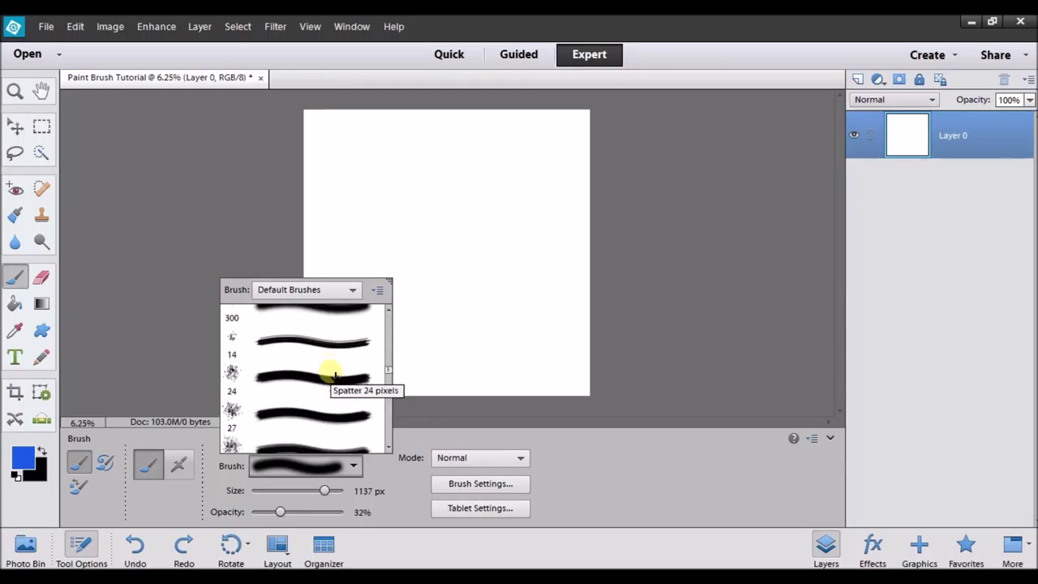
left_click(328, 347)
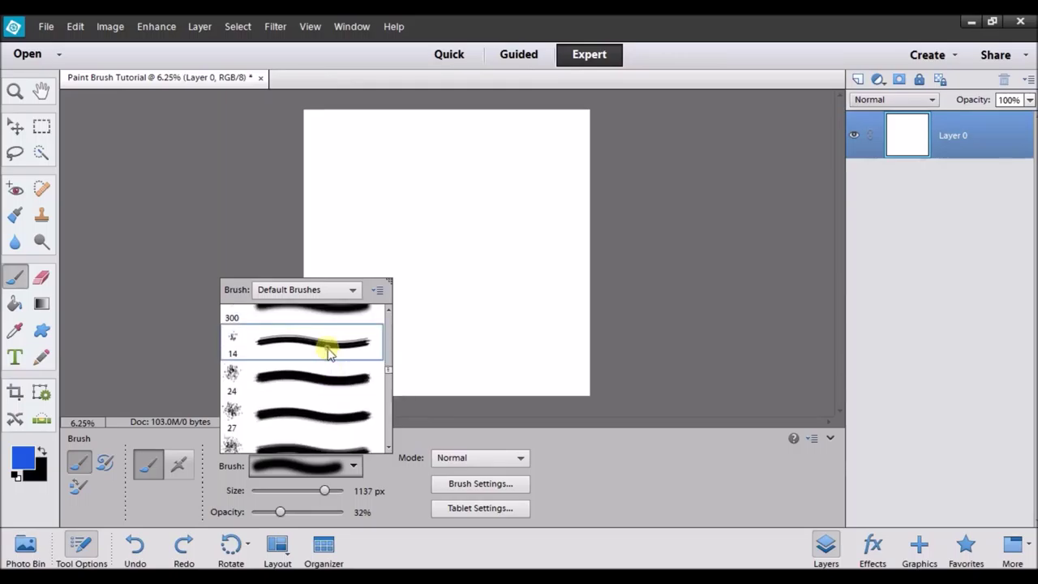
left_click(468, 437)
- Set the textured brush to 865 px, paint a blue test stroke, and undo it
left_click(298, 491)
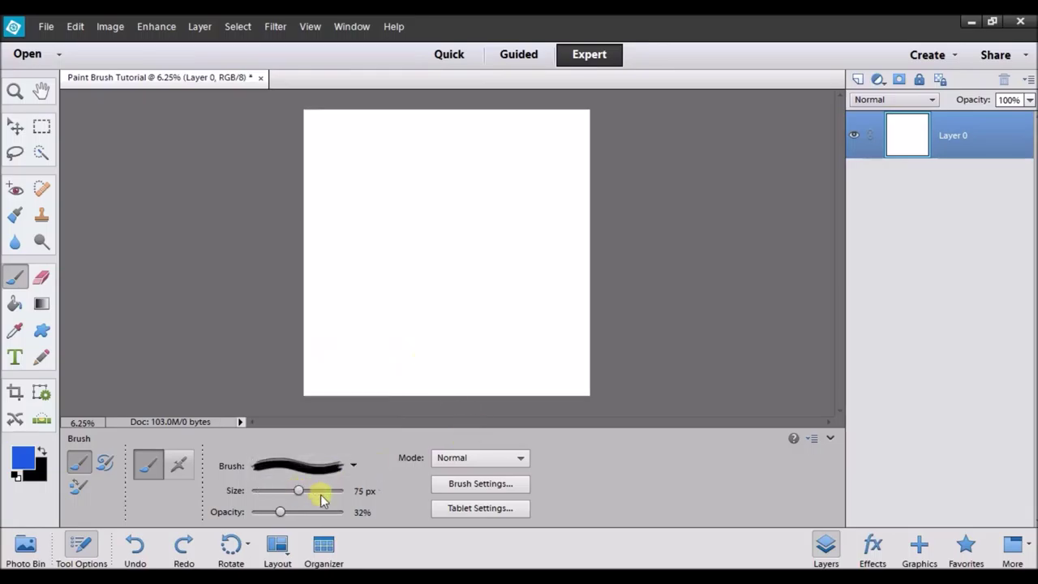
left_click(321, 494)
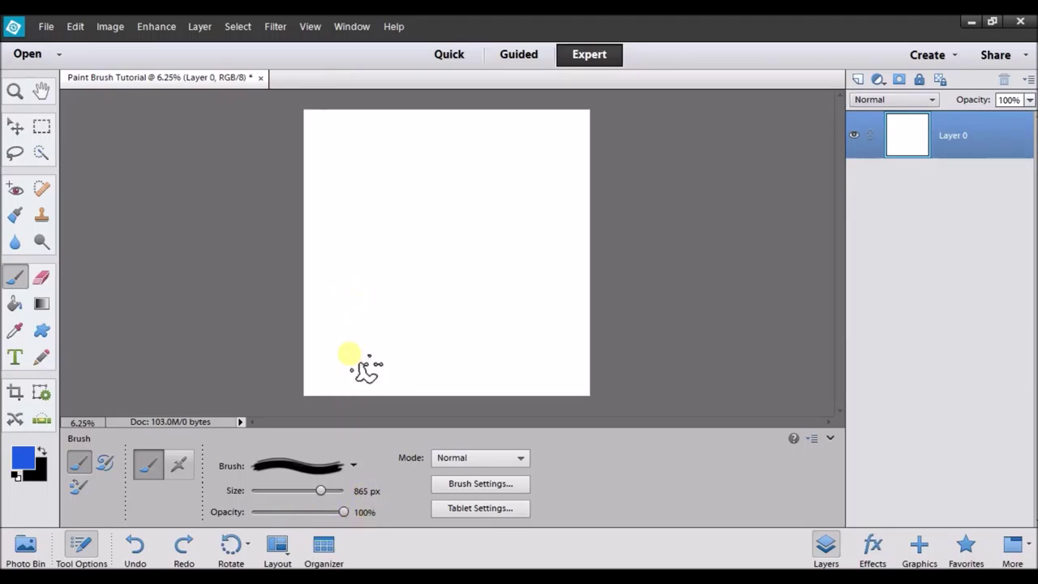
mouse_move(348, 354)
left_mouse_down()
mouse_move(342, 315)
mouse_move(375, 237)
mouse_move(437, 223)
mouse_move(501, 313)
mouse_move(545, 282)
mouse_move(560, 243)
mouse_move(520, 146)
mouse_move(437, 152)
mouse_move(373, 206)
left_mouse_up()
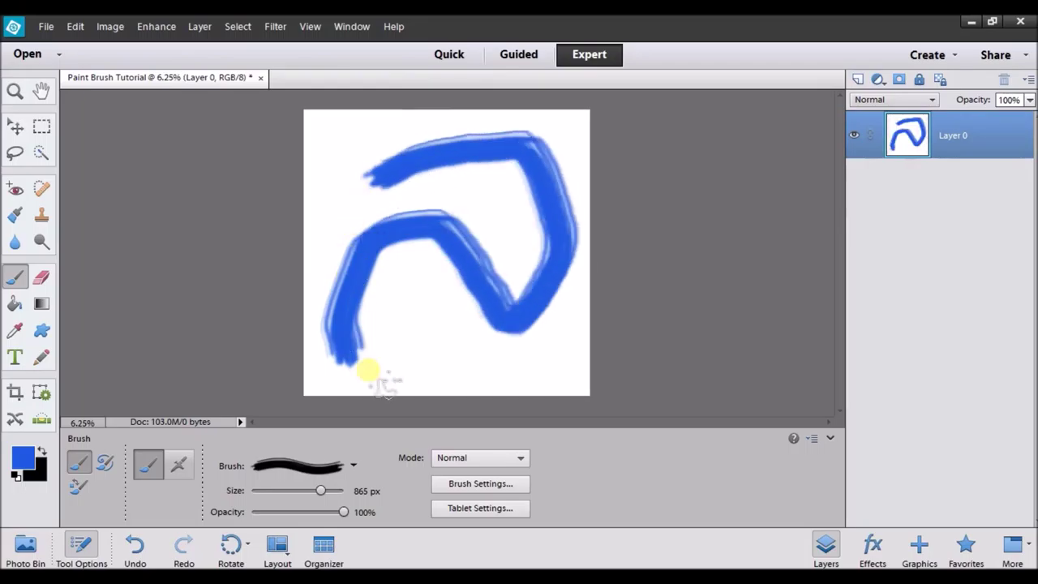
key("ctrl+z")
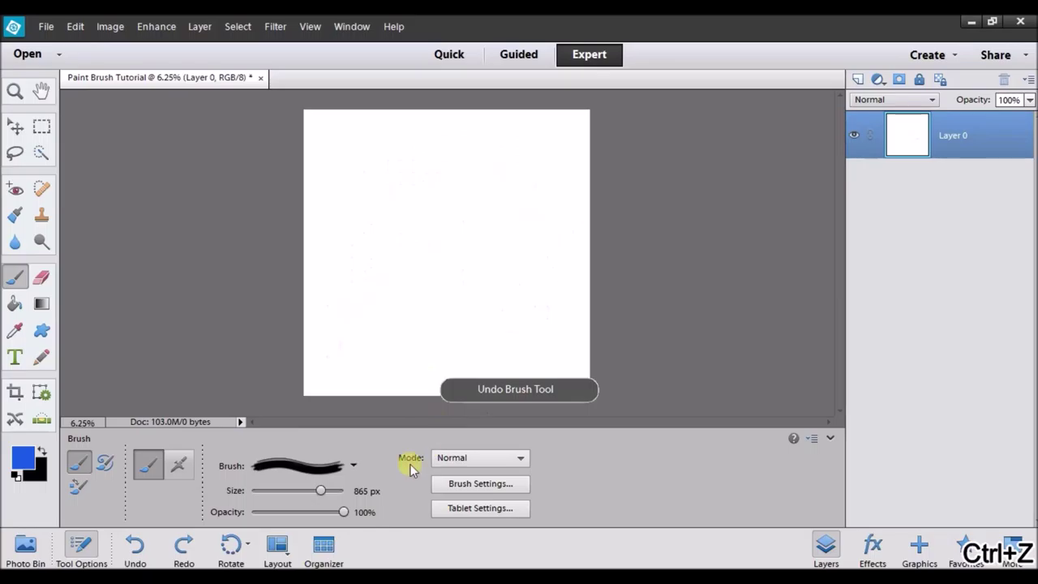
- Select the 46 px spatter brush preset
left_click(353, 466)
scroll(331, 420, "down", 4)
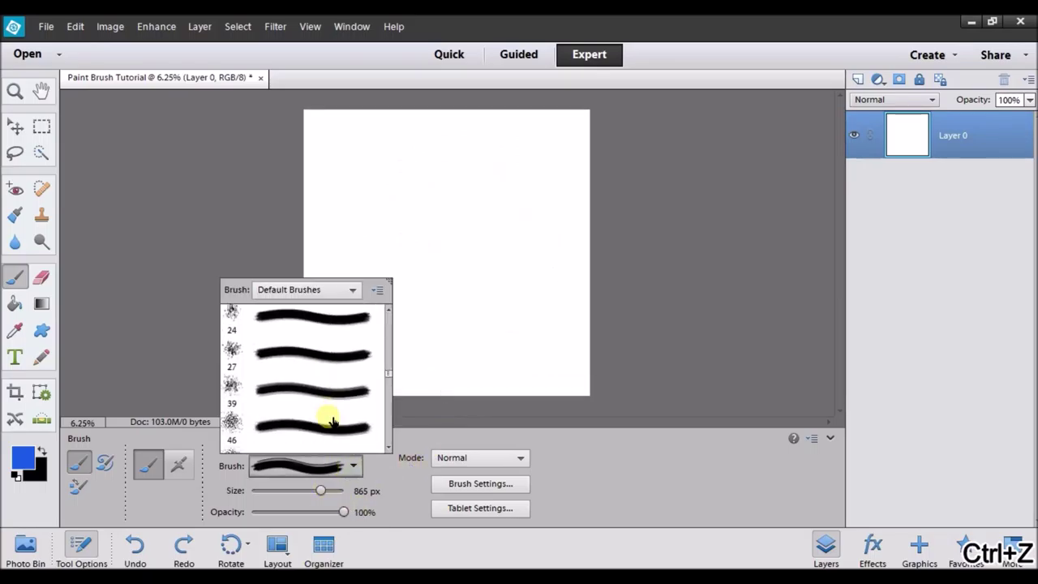
scroll(333, 421, "down", 1)
left_click(321, 386)
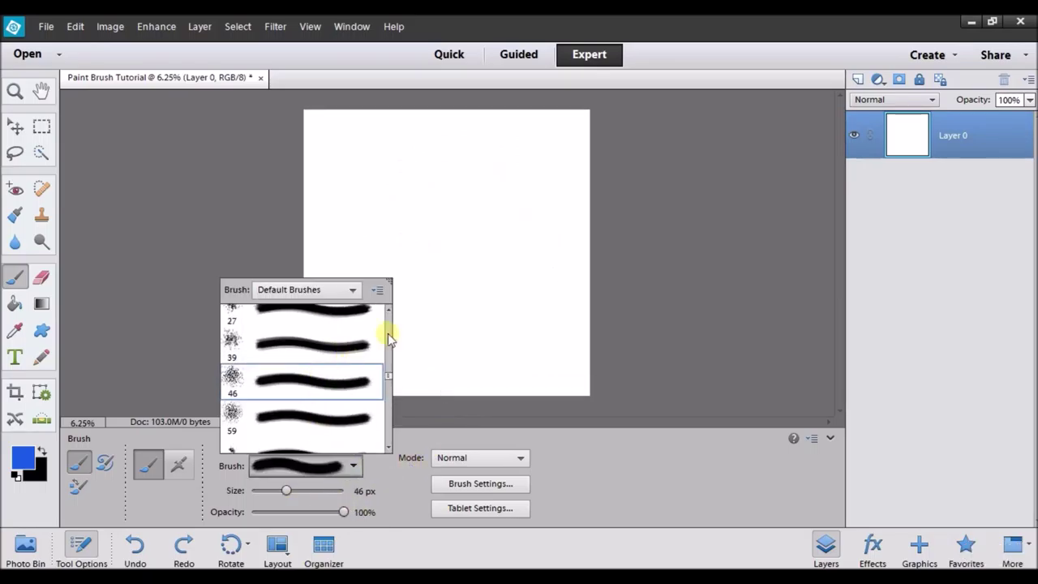
left_click(412, 442)
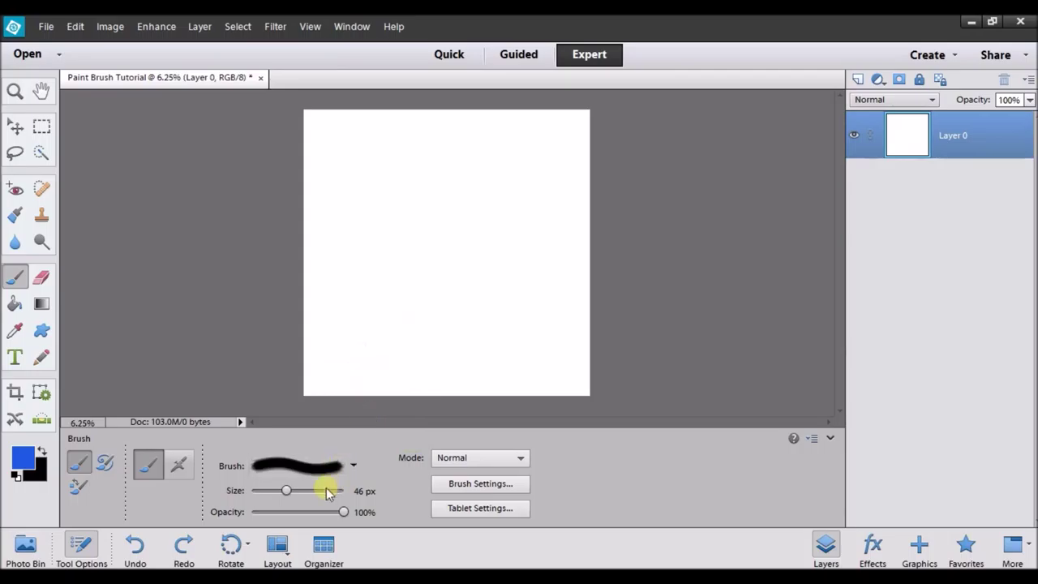
- Scatter eight blue spatter dabs across the canvas, then undo them all
left_click(387, 297)
left_click(460, 204)
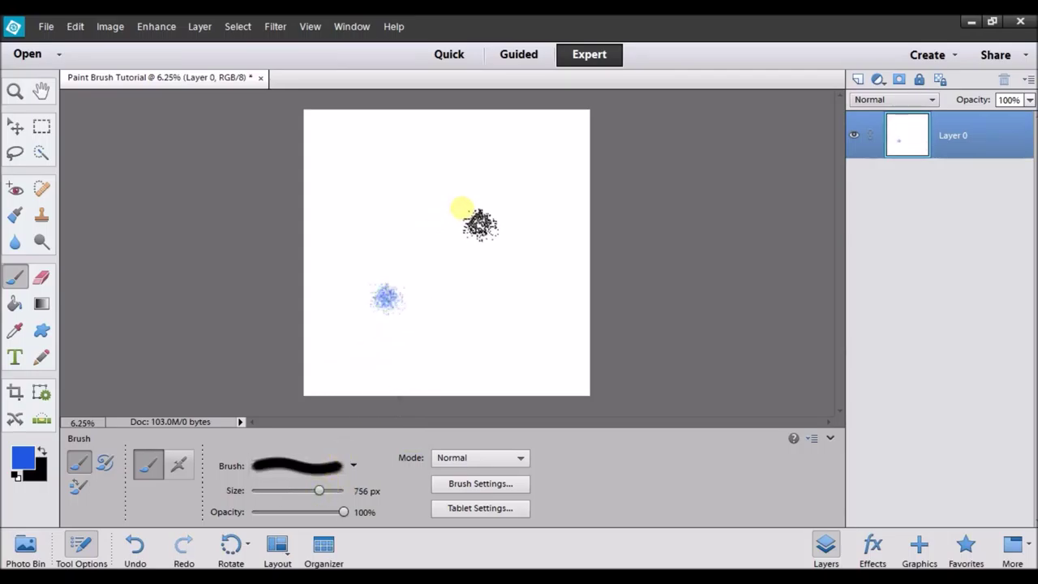
left_click(384, 168)
left_click(479, 341)
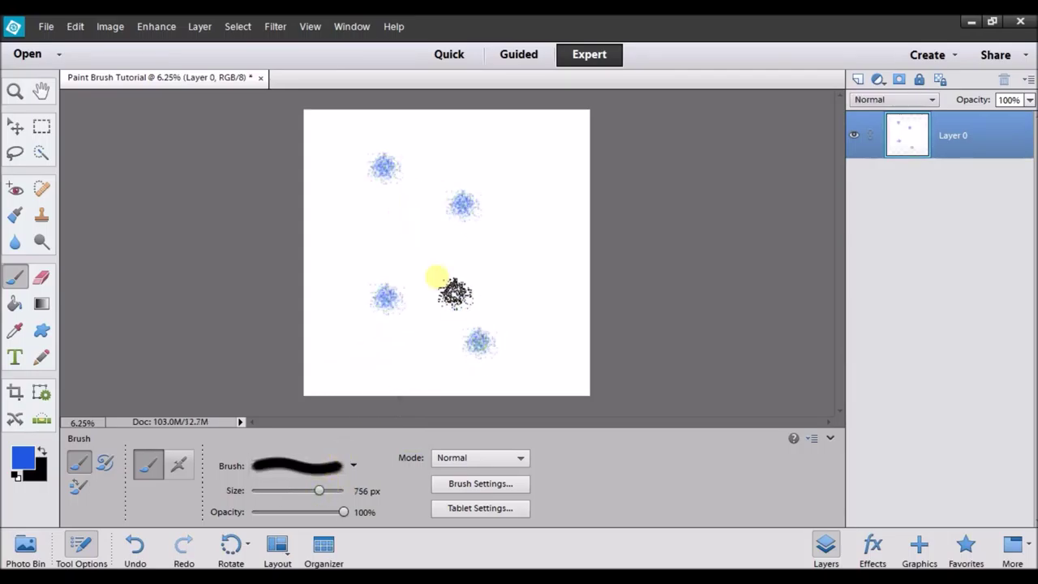
left_click(419, 240)
left_click(540, 219)
left_click(372, 373)
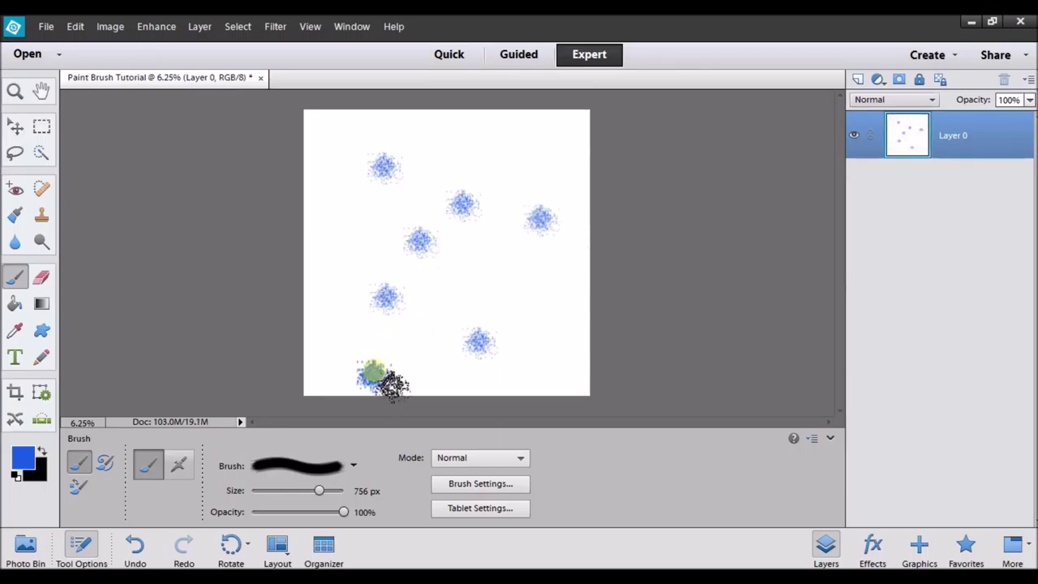
left_click(493, 287)
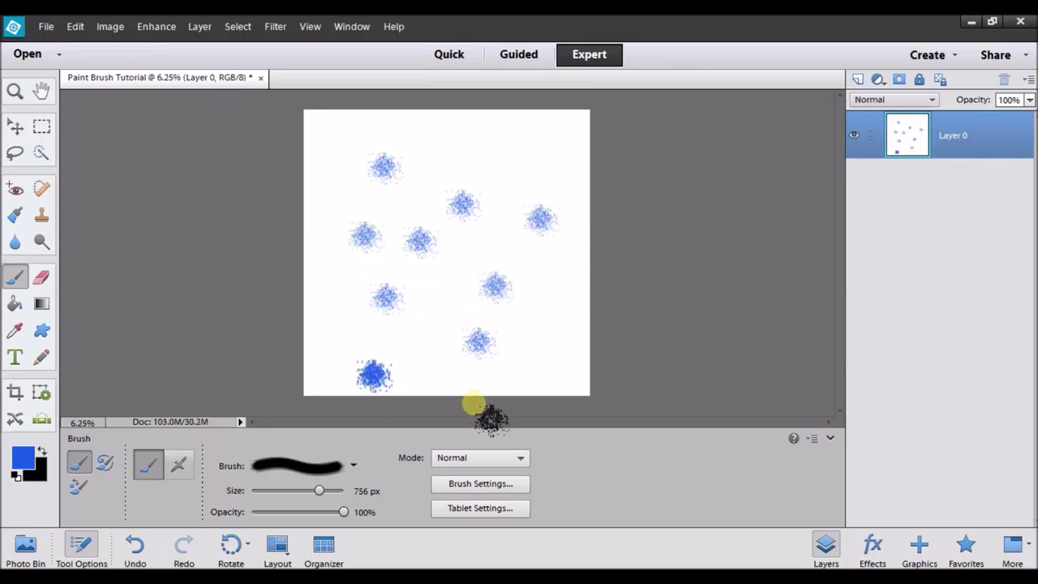
key("ctrl+z")
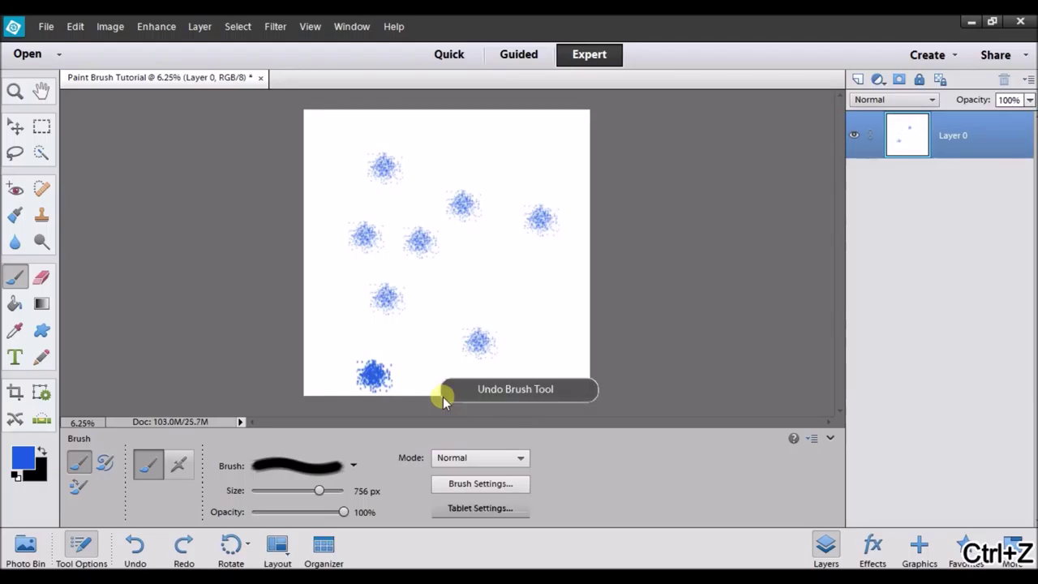
key("ctrl+z")
key("ctrl+z")
key("ctrl+z")
key("ctrl+z")
key("ctrl+z")
key("ctrl+z")
key("ctrl+z")
key("ctrl+z")
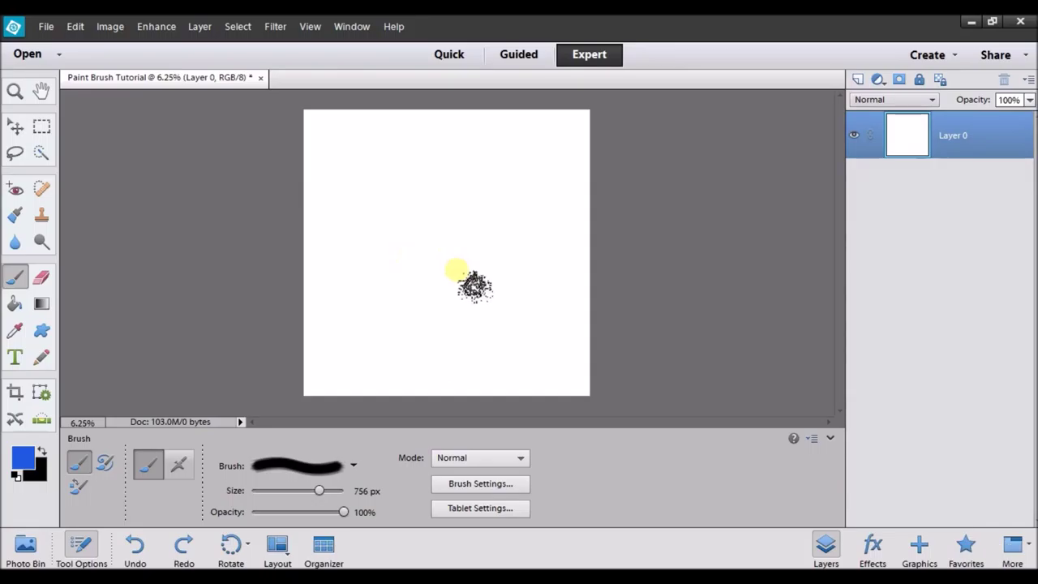
left_click(456, 270)
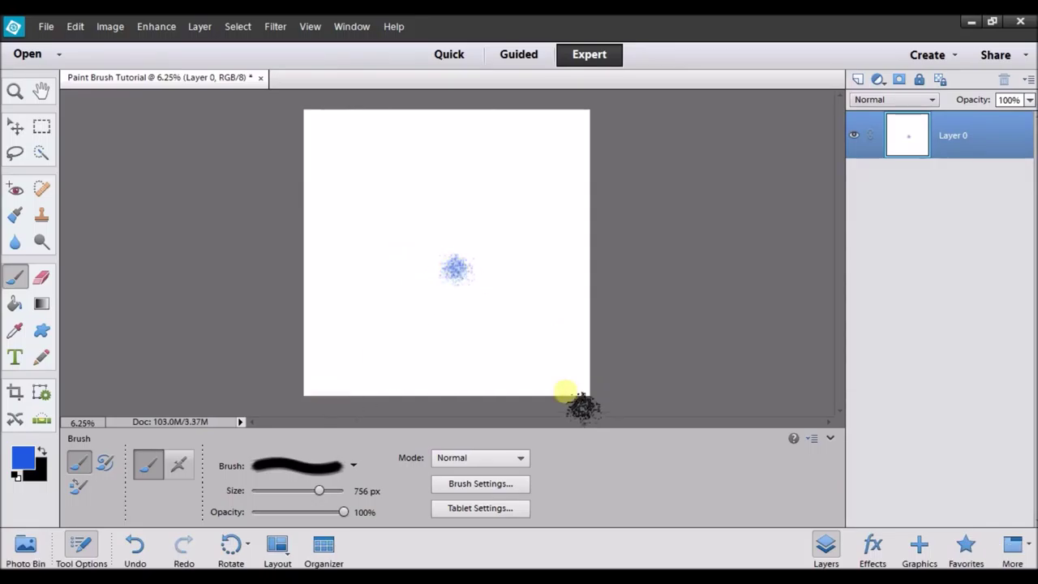
key("ctrl+z")
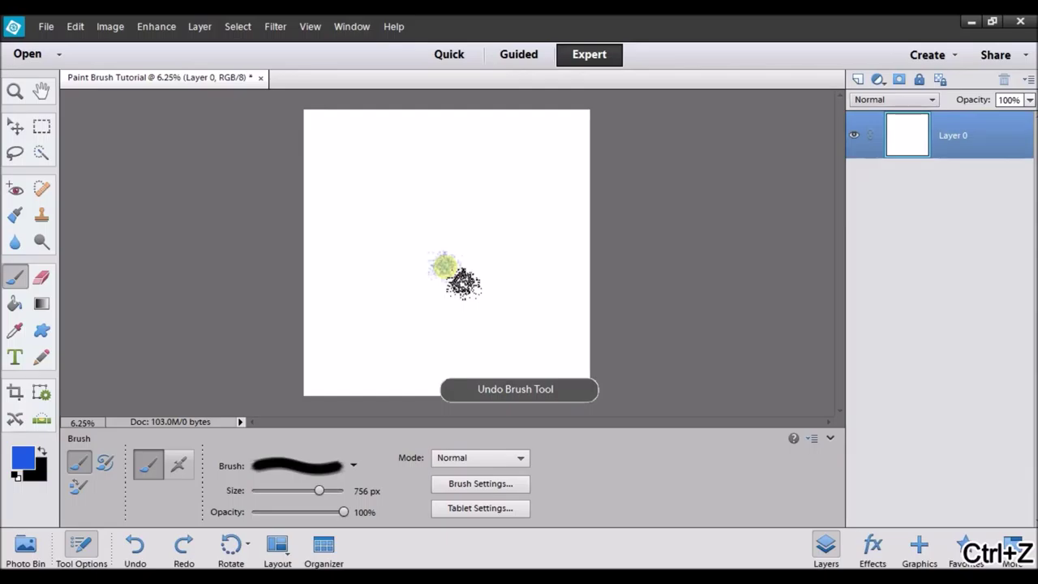
left_click(438, 267)
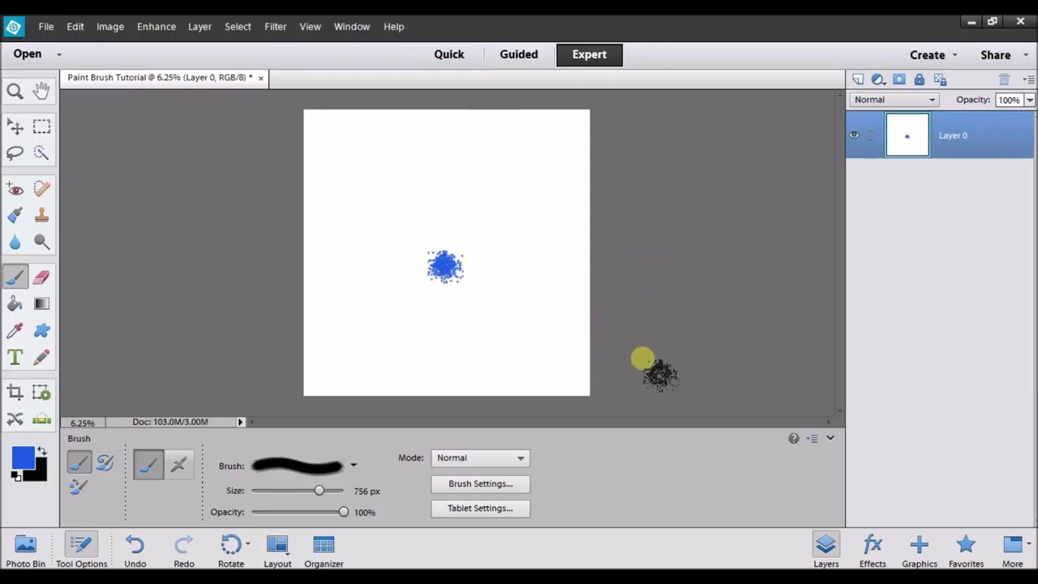
key("ctrl+z")
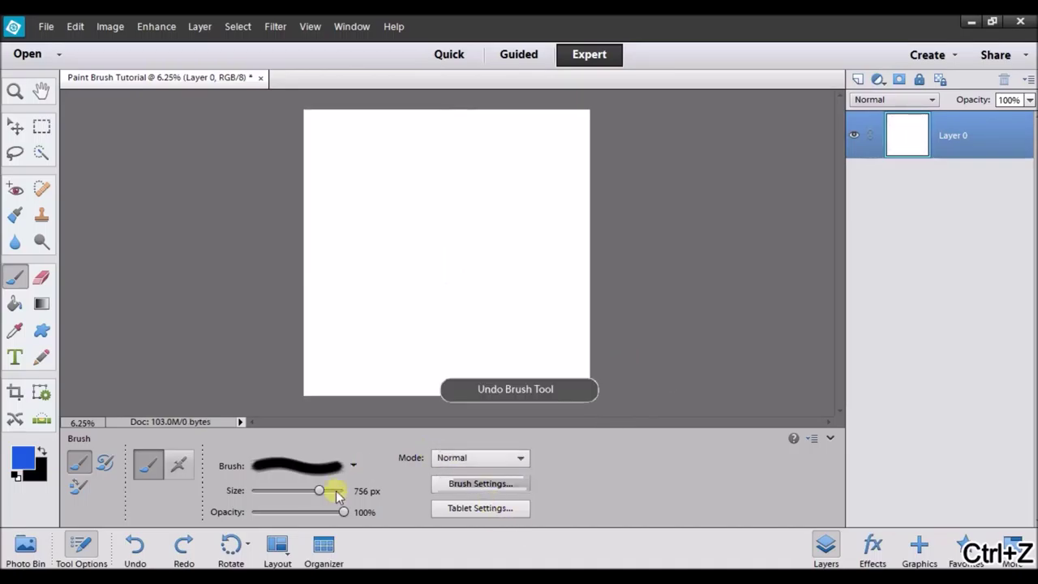
- Choose the 60 px textured brush preset
left_click(352, 467)
scroll(335, 360, "down", 4)
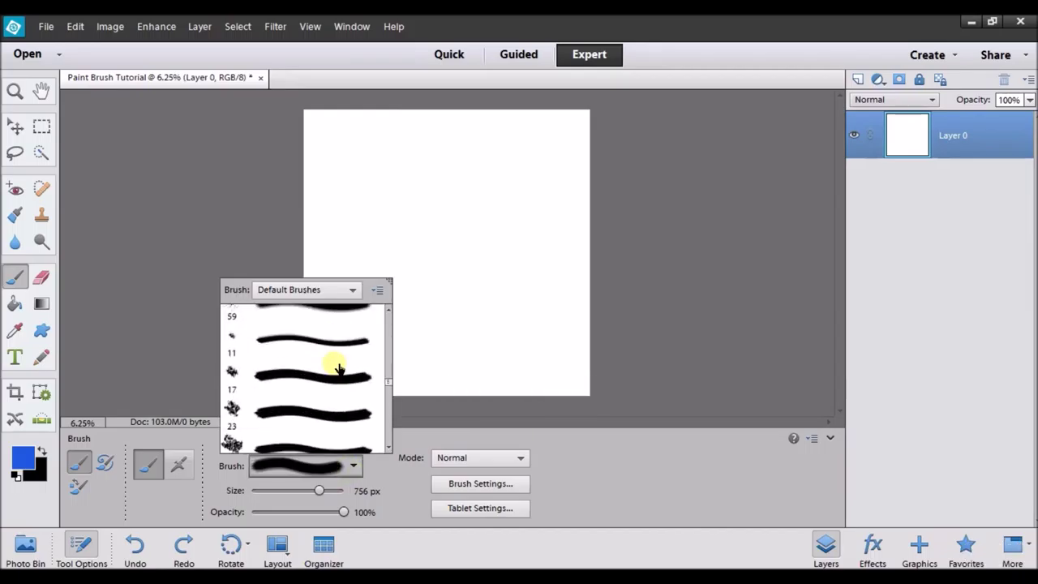
scroll(338, 368, "down", 1)
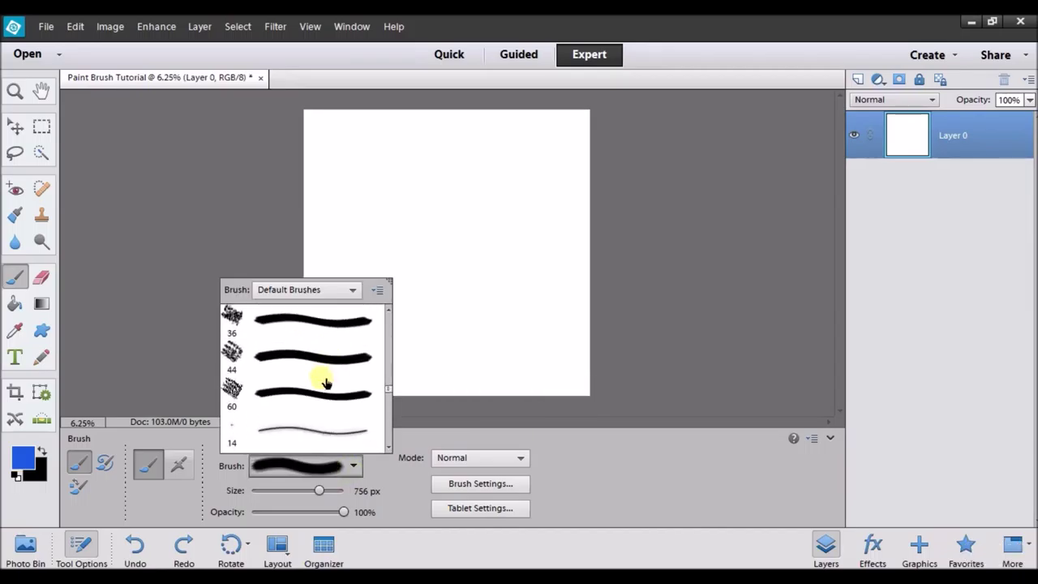
left_click(324, 384)
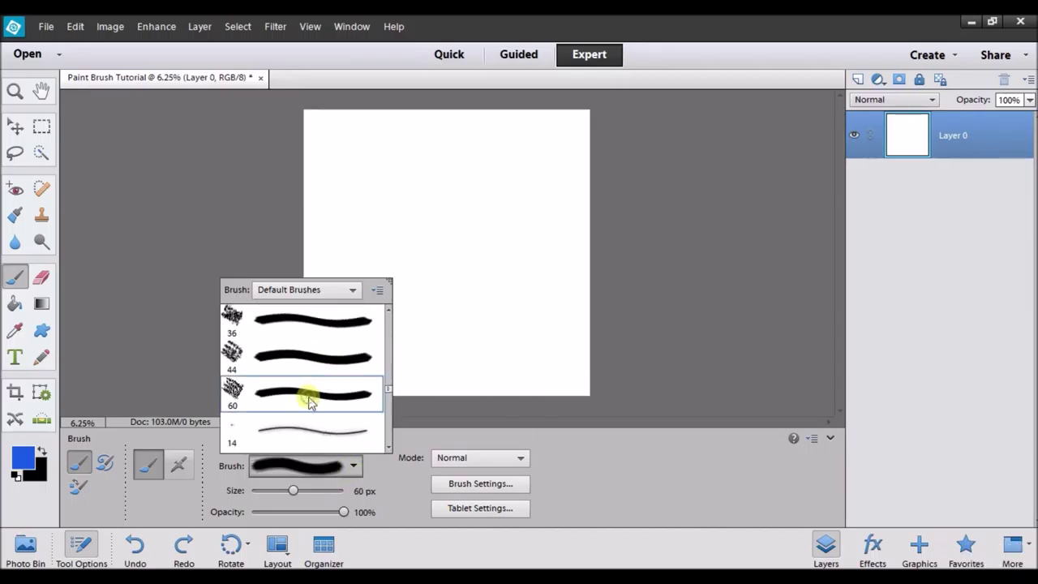
left_click(514, 435)
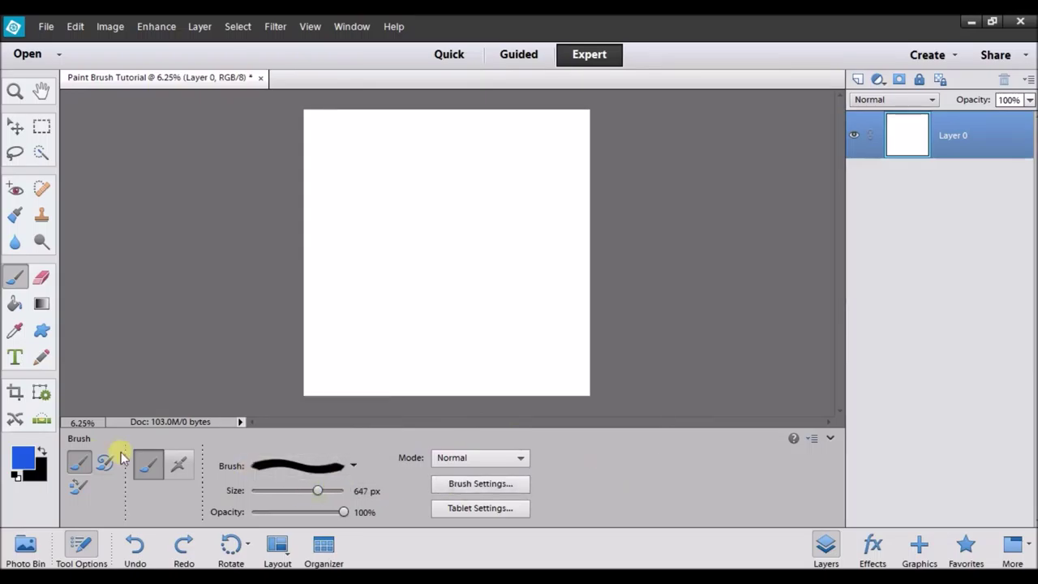
- Set the foreground colour to yellow
left_click(18, 459)
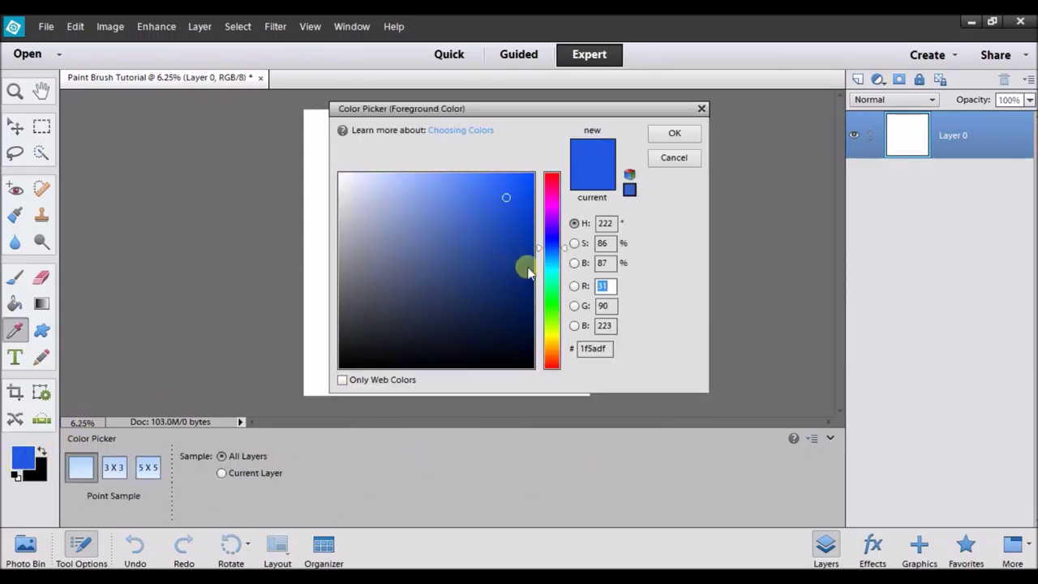
left_click_drag(541, 252, 544, 341)
mouse_move(509, 258)
left_mouse_down()
mouse_move(510, 227)
mouse_move(489, 195)
mouse_move(494, 222)
mouse_move(521, 201)
left_mouse_up()
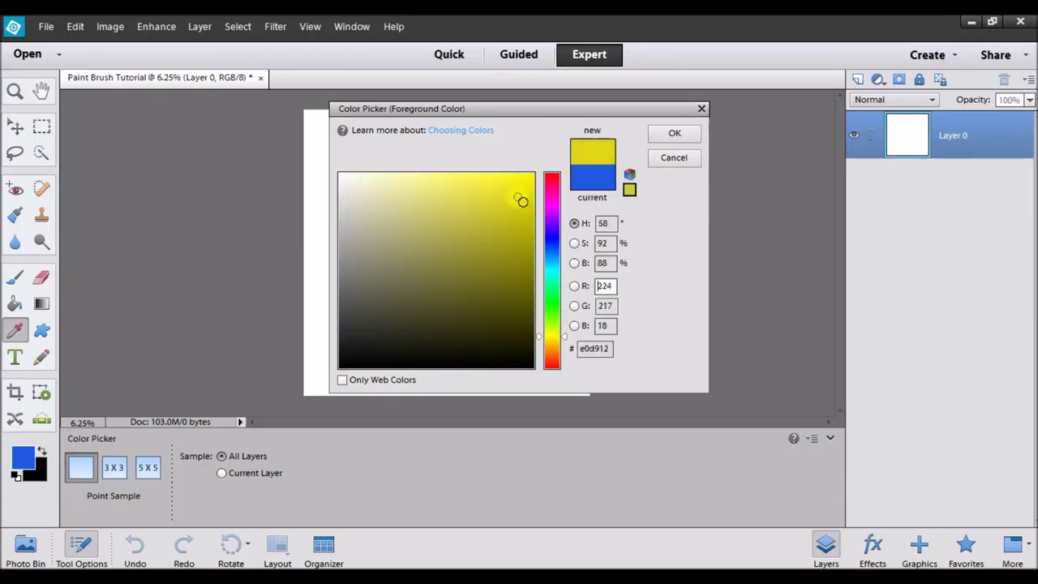
left_click(674, 134)
key("b")
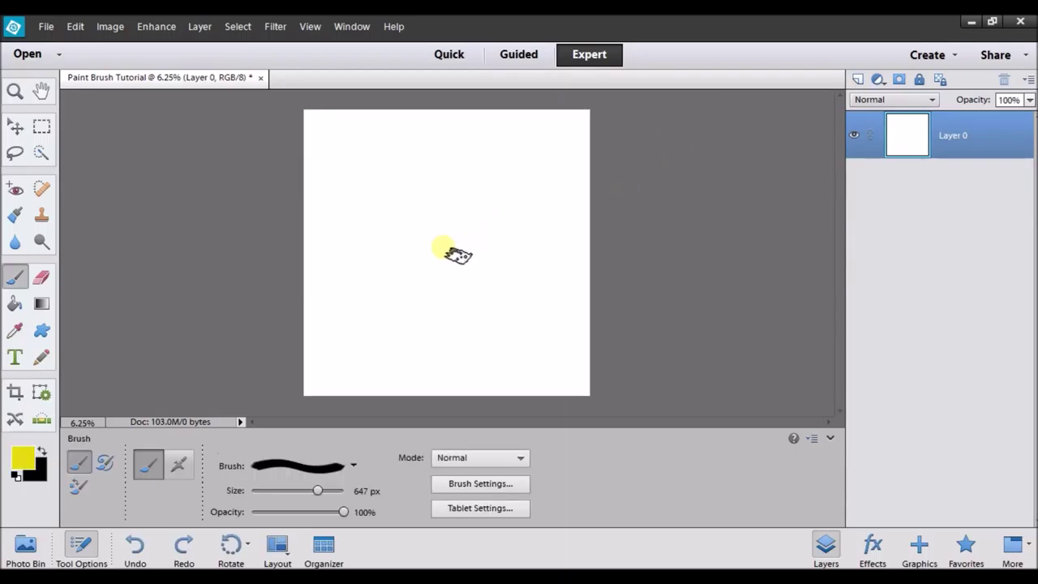
- Paint yellow test strokes, then undo them and revert Layer 0 to Background
left_click(442, 248)
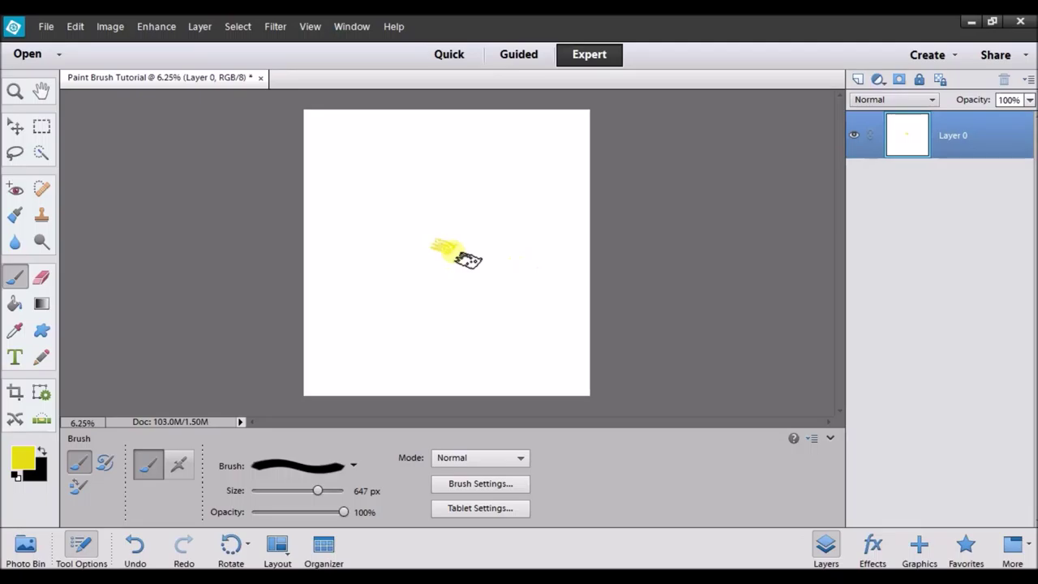
mouse_move(458, 232)
left_mouse_down()
mouse_move(536, 256)
mouse_move(490, 315)
mouse_move(403, 352)
mouse_move(369, 348)
mouse_move(352, 240)
mouse_move(364, 208)
mouse_move(456, 197)
mouse_move(507, 164)
mouse_move(456, 201)
mouse_move(450, 235)
mouse_move(459, 257)
left_mouse_up()
key("ctrl+z")
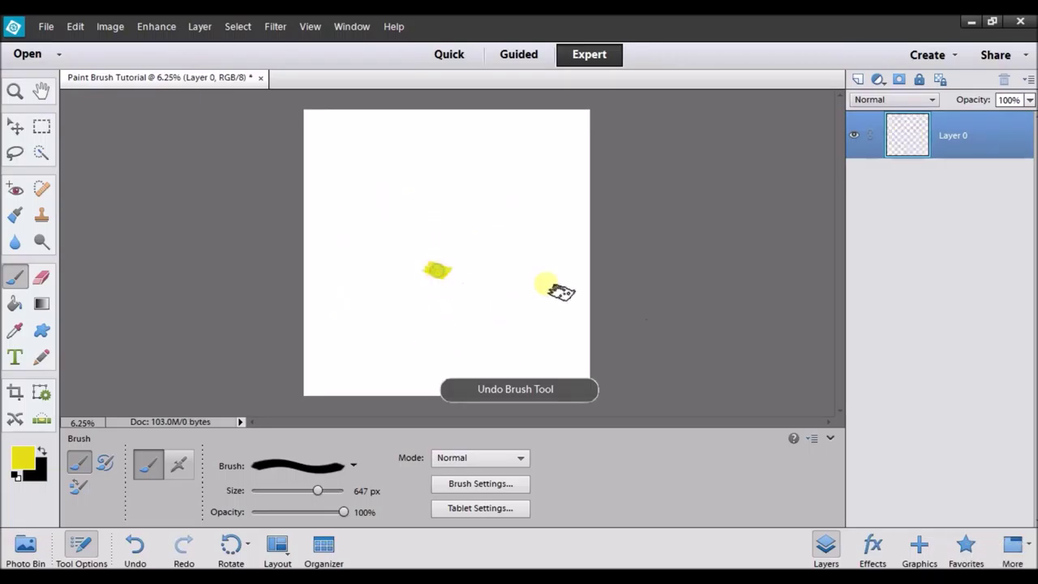
key("ctrl+z")
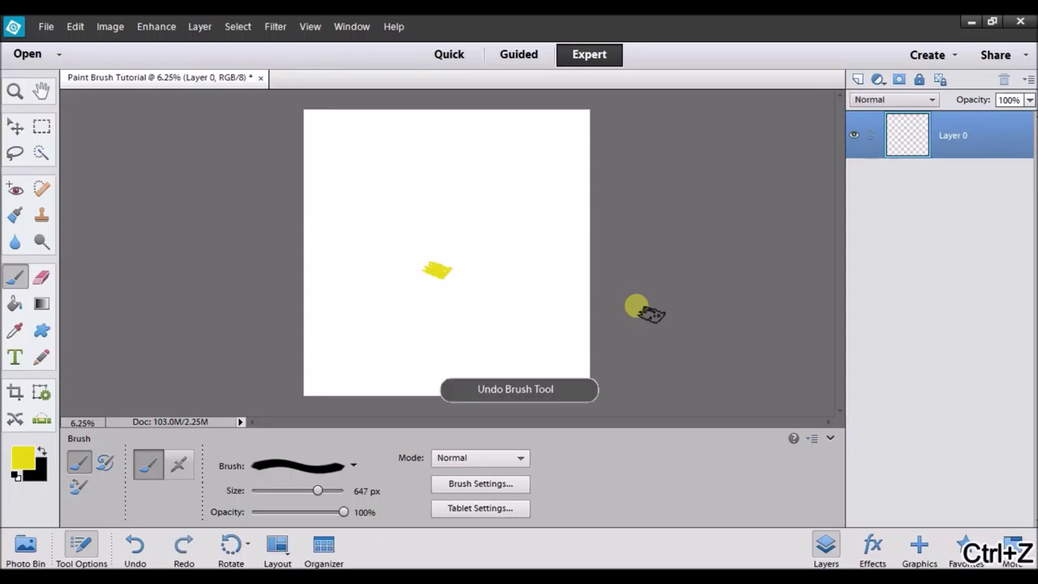
key("ctrl+z")
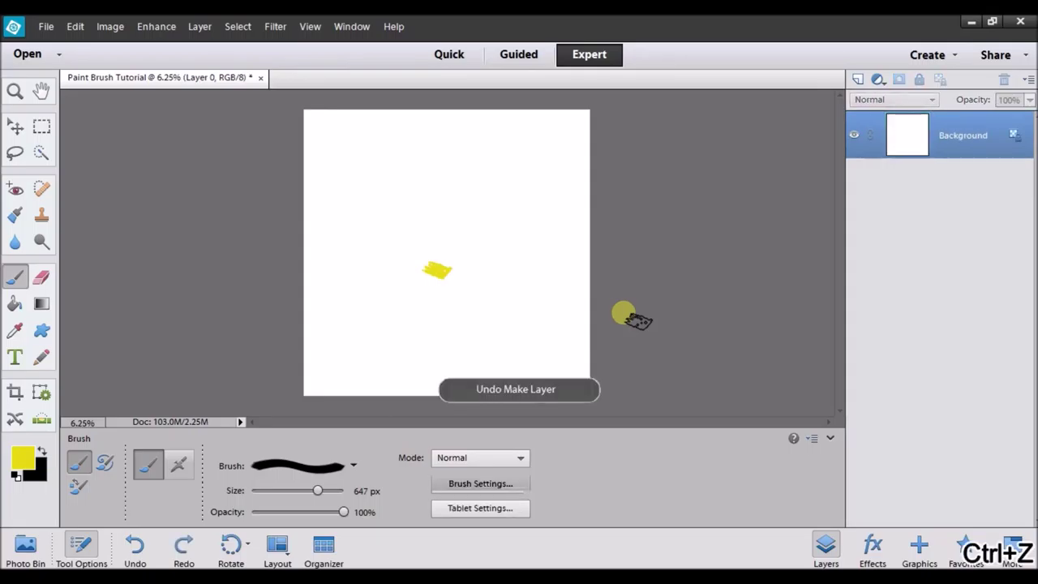
- Select the scattered maple-leaf brush preset
left_click(353, 466)
scroll(332, 412, "down", 5)
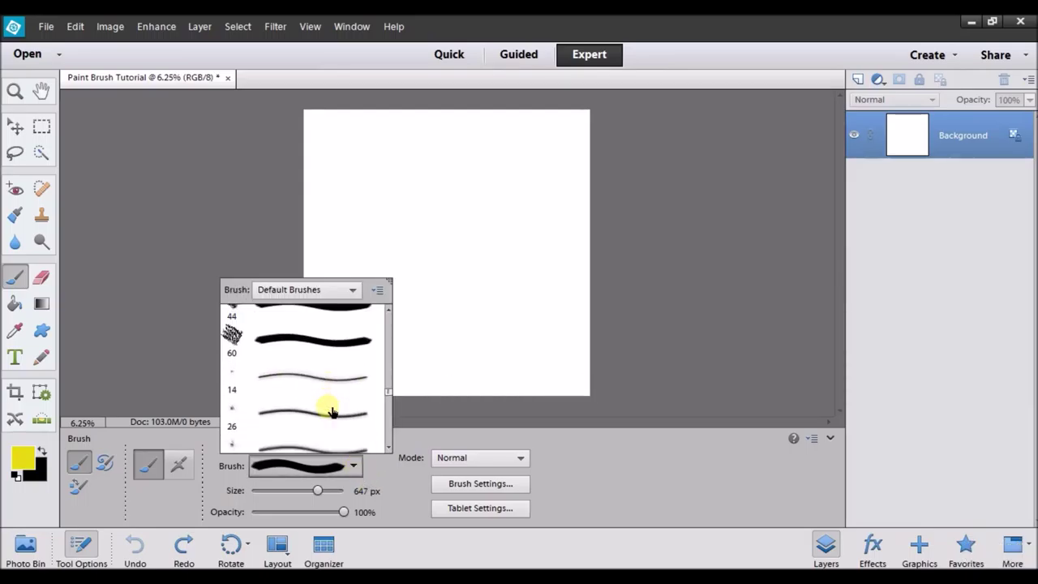
scroll(332, 412, "down", 5)
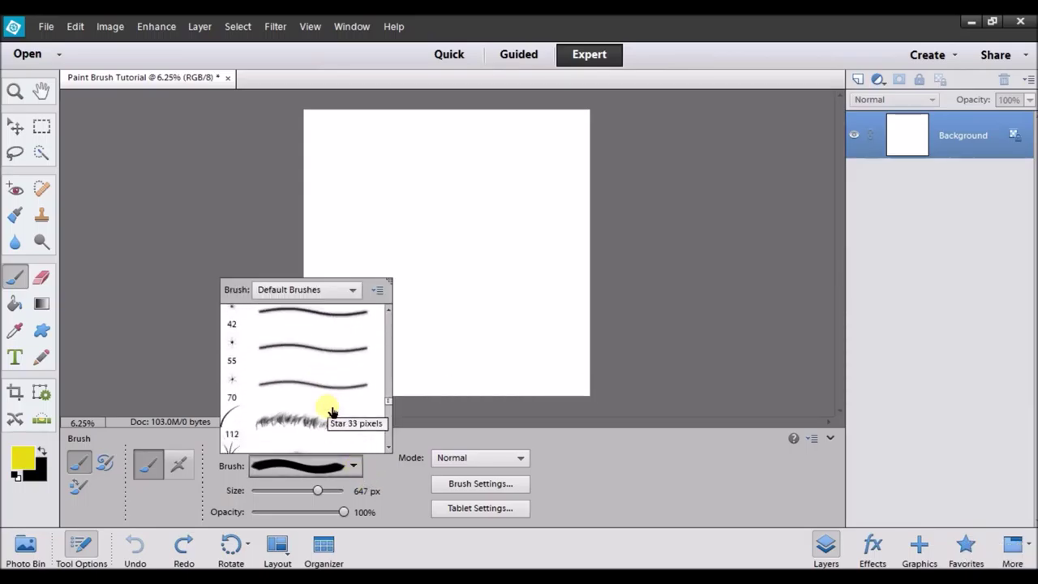
scroll(289, 396, "down", 1)
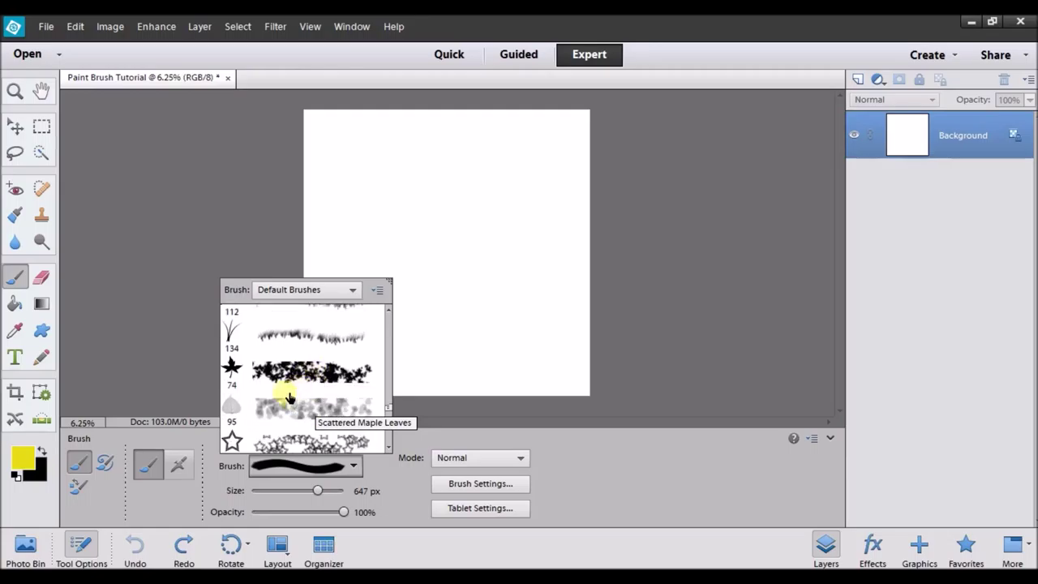
left_click(277, 369)
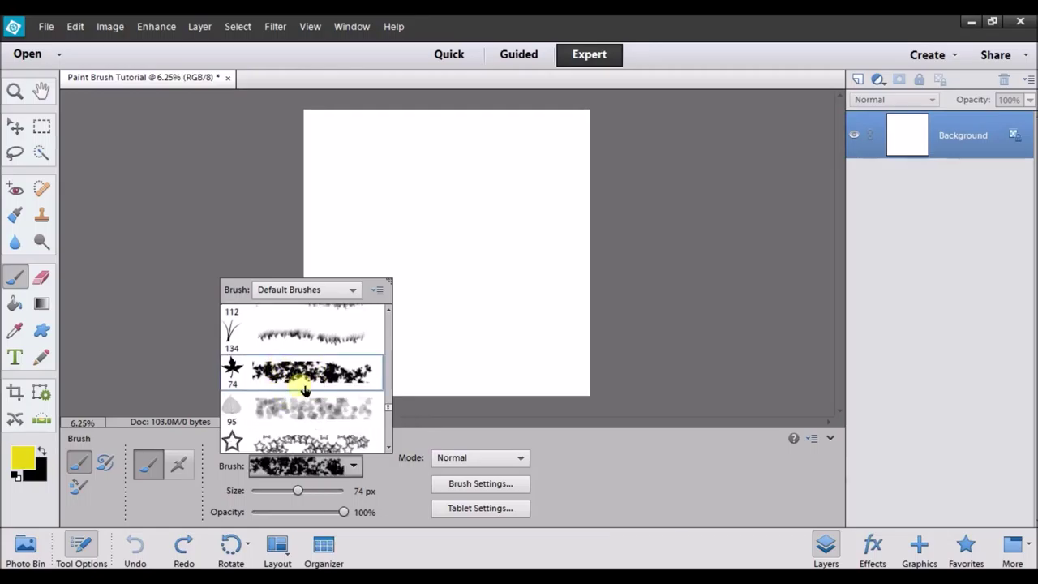
left_click(398, 487)
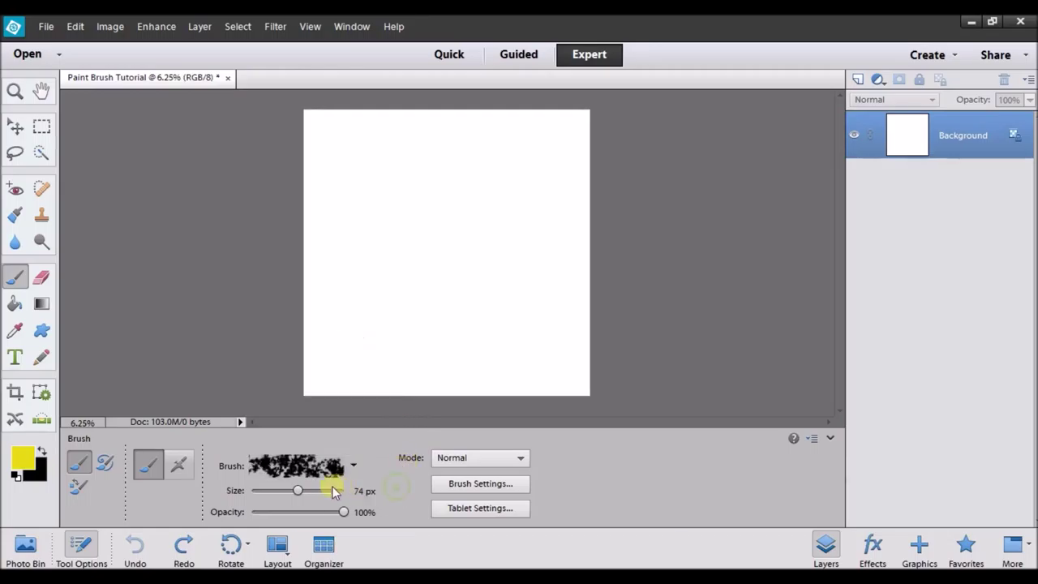
- Stamp several maple-leaf clusters across the canvas, then undo the large dragged leaf stroke
left_click(337, 360)
left_click(479, 297)
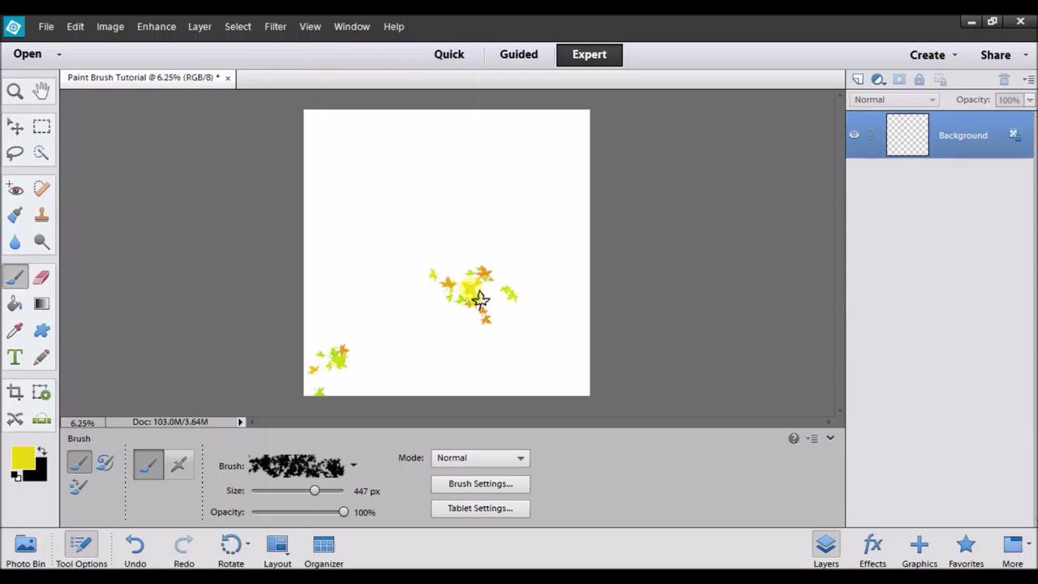
left_click(428, 221)
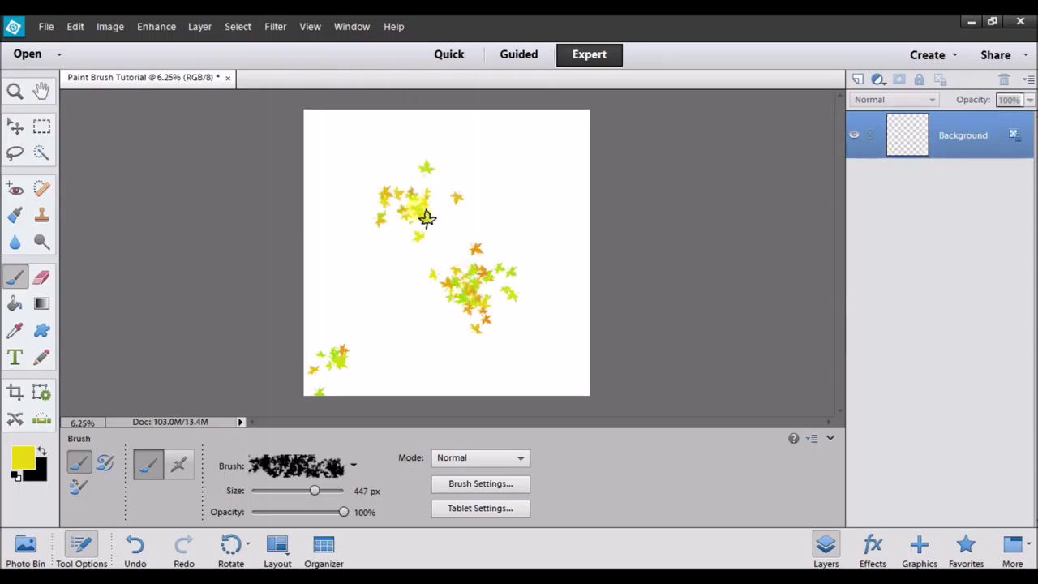
left_click(369, 307)
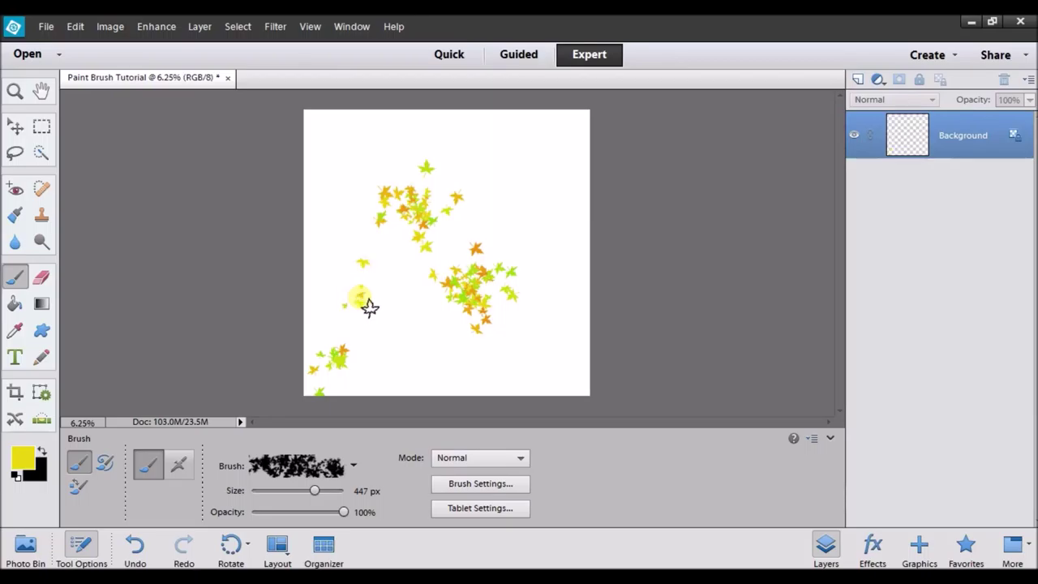
left_click(448, 374)
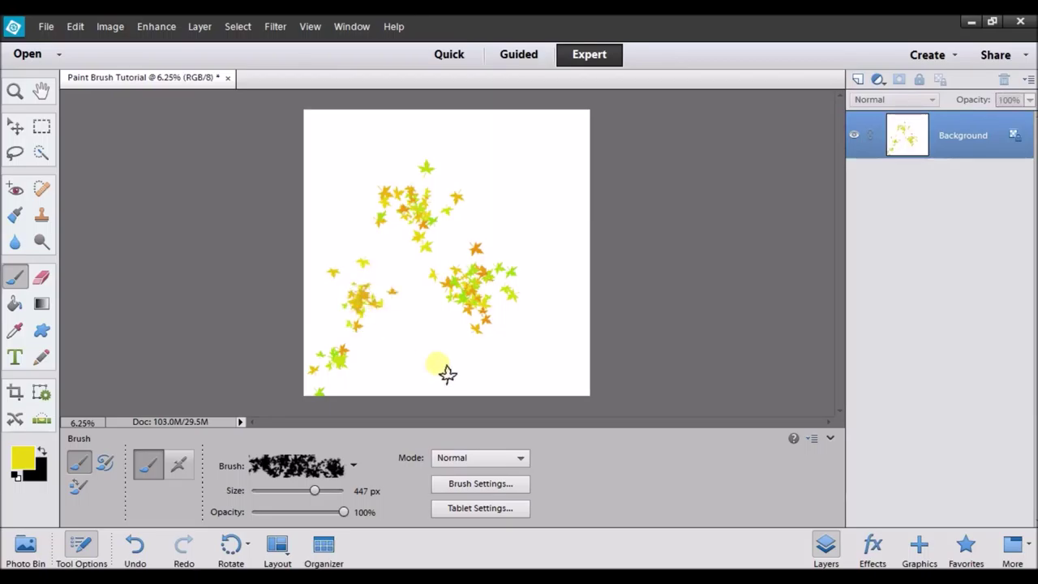
mouse_move(448, 374)
left_mouse_down()
mouse_move(416, 235)
mouse_move(560, 220)
mouse_move(565, 254)
mouse_move(482, 360)
mouse_move(410, 333)
mouse_move(477, 216)
mouse_move(511, 218)
mouse_move(501, 313)
mouse_move(465, 345)
mouse_move(405, 317)
mouse_move(398, 245)
mouse_move(413, 206)
mouse_move(464, 191)
mouse_move(541, 193)
mouse_move(506, 299)
mouse_move(506, 353)
mouse_move(474, 323)
left_mouse_up()
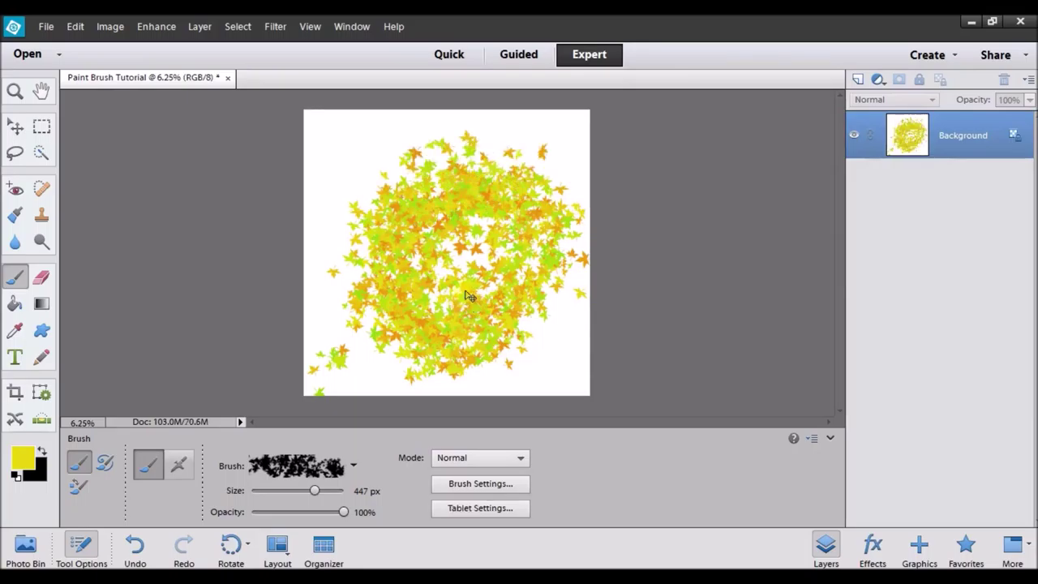
key("ctrl+z")
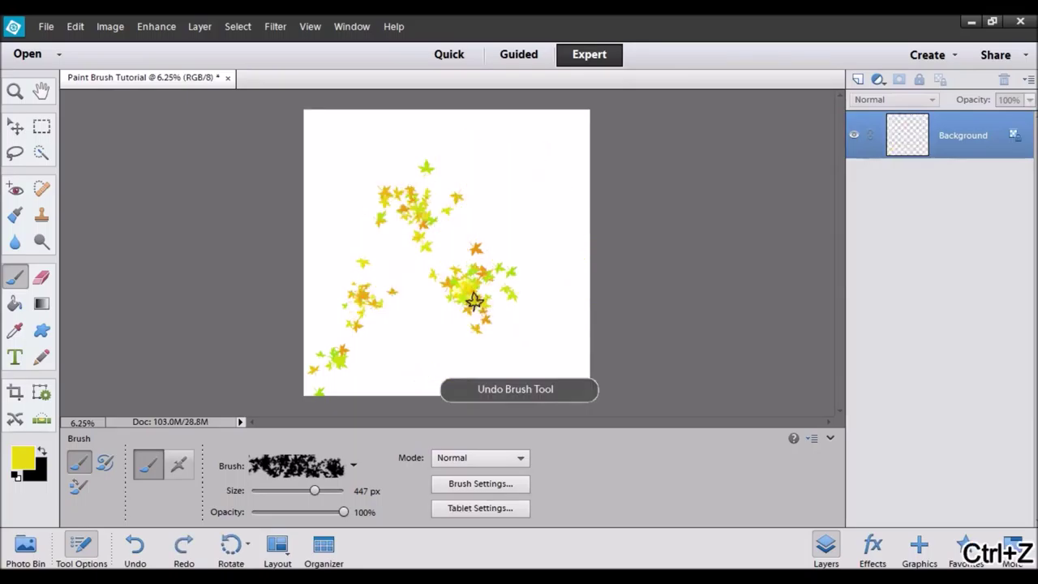
- Undo six more leaf strokes, leaving only the small bottom-left cluster
key("ctrl+z")
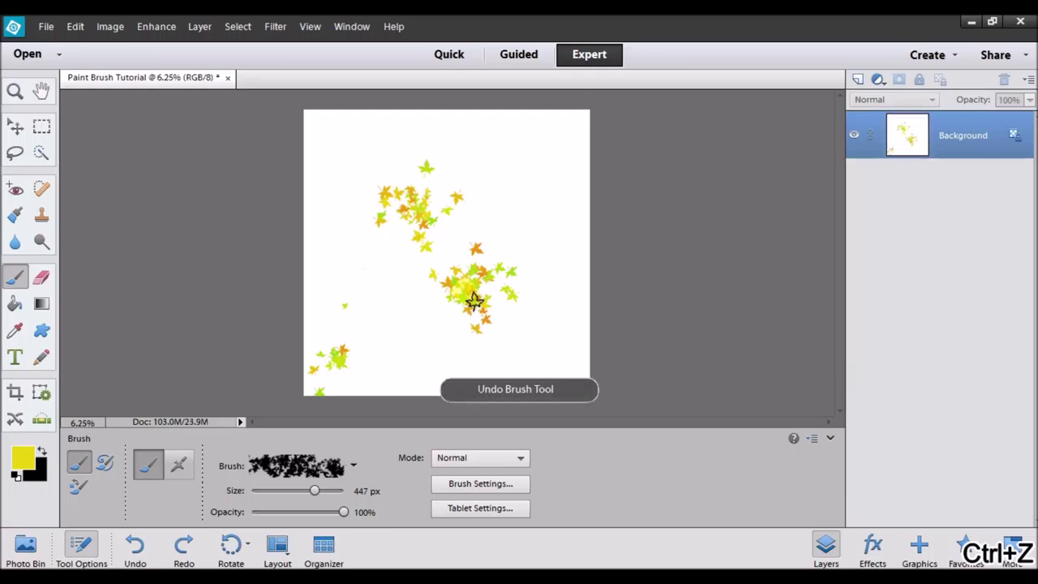
key("ctrl+z")
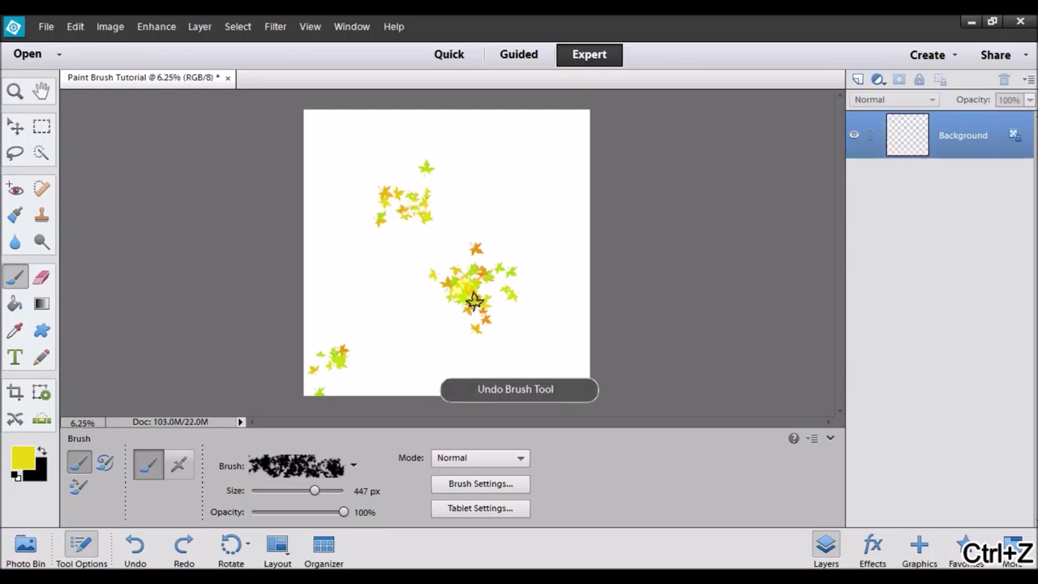
key("ctrl+z")
key("ctrl+z")
key("ctrl+z")
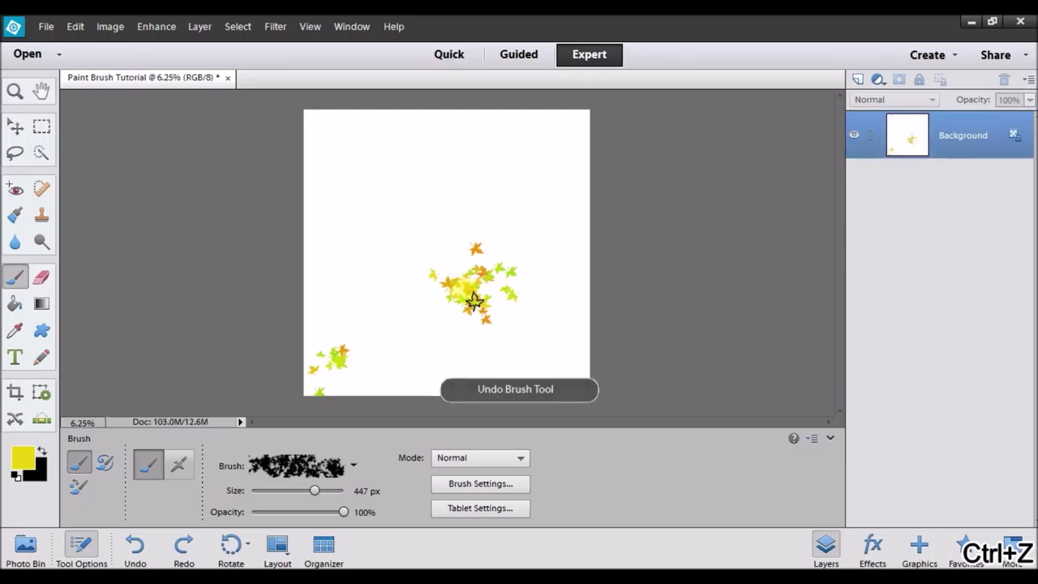
key("ctrl+z")
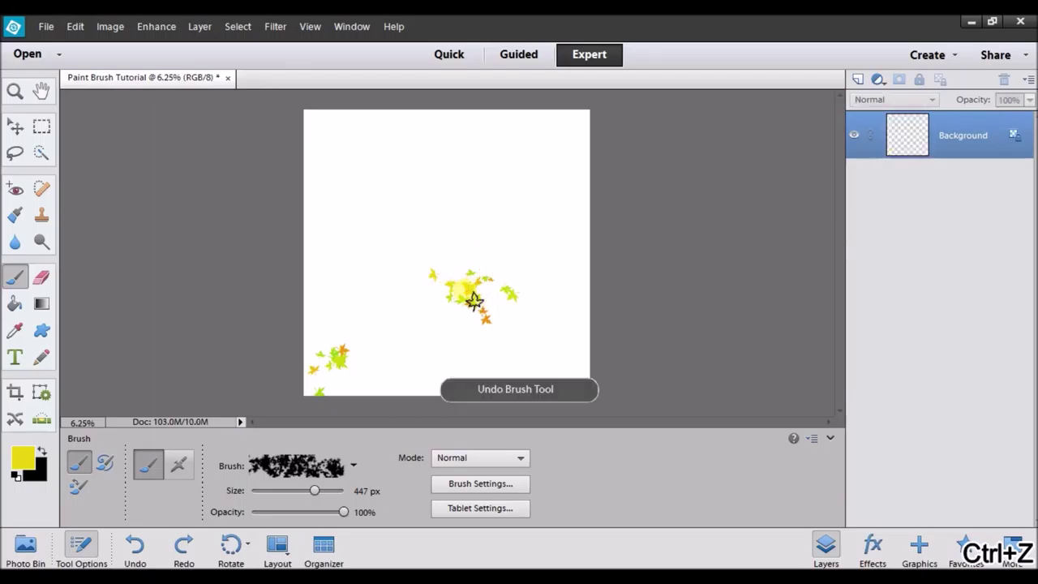
key("ctrl+z")
key("ctrl+z")
key("ctrl+z")
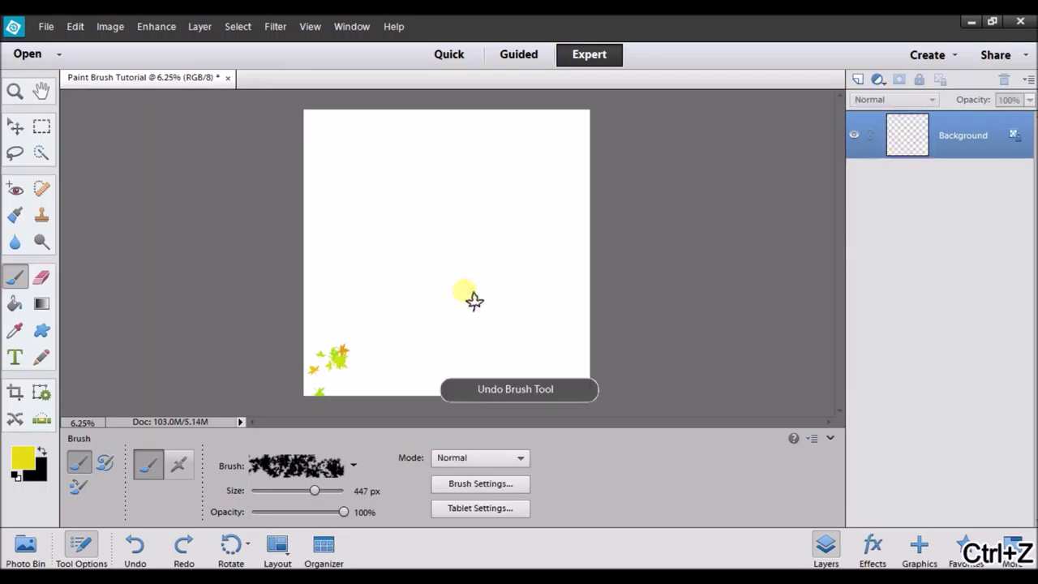
key("ctrl+z")
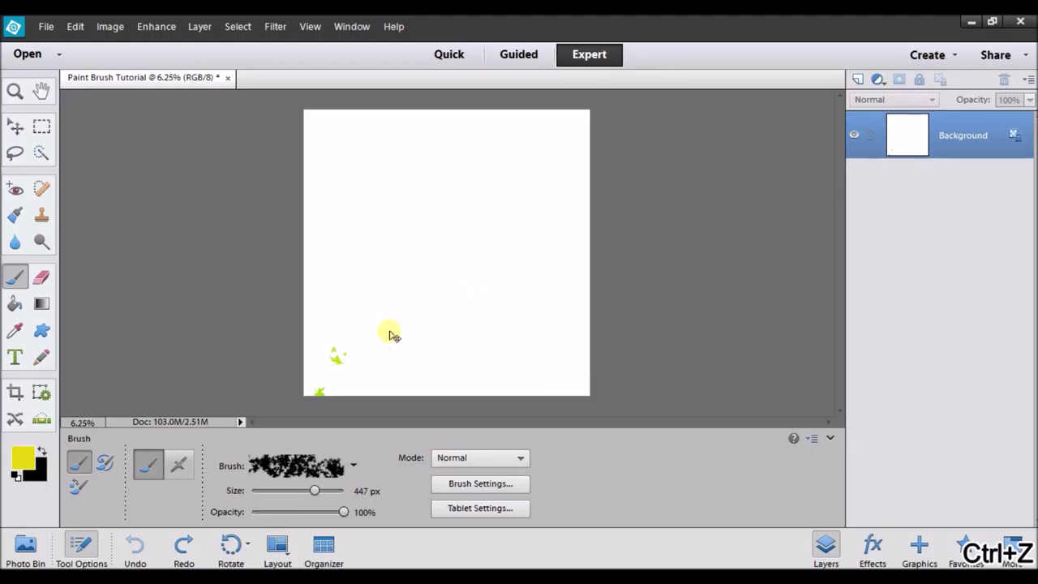
- Select the star brush preset
left_click(355, 465)
scroll(334, 364, "down", 3)
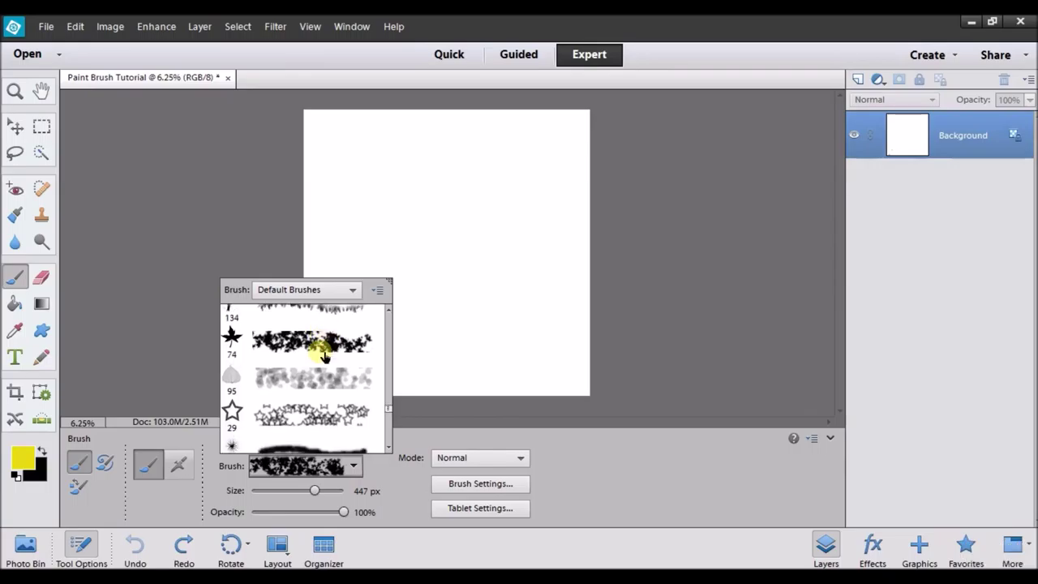
scroll(320, 360, "down", 1)
left_click(318, 357)
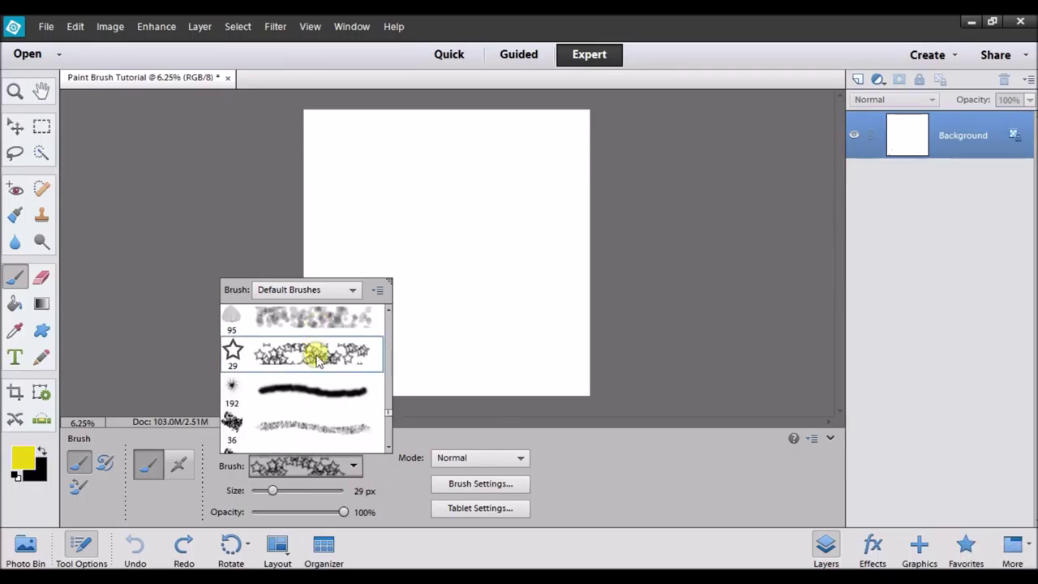
left_click(425, 460)
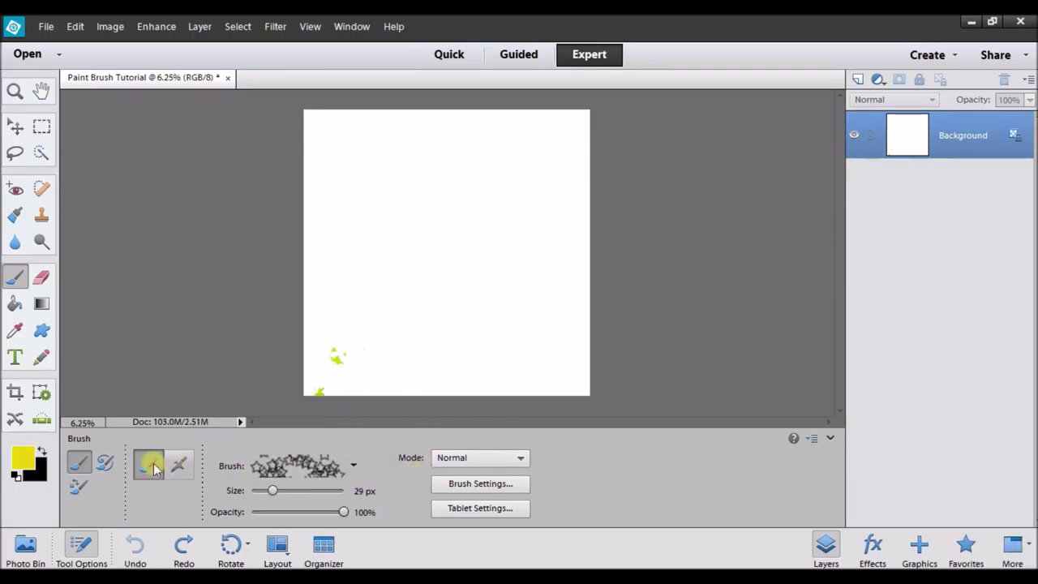
- Set the foreground colour to a brighter, fully saturated yellow
left_click(27, 470)
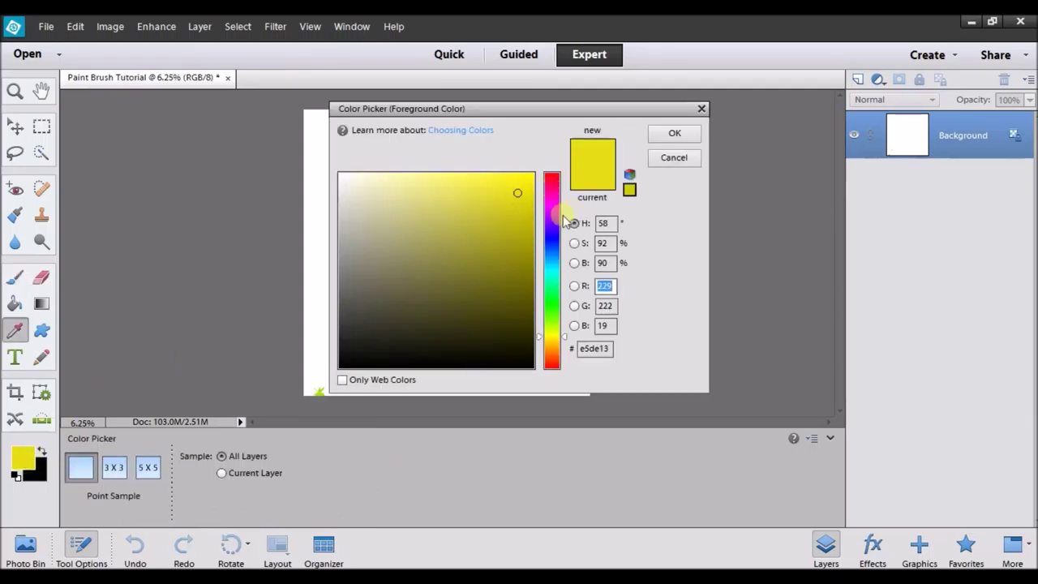
left_click_drag(558, 323, 550, 339)
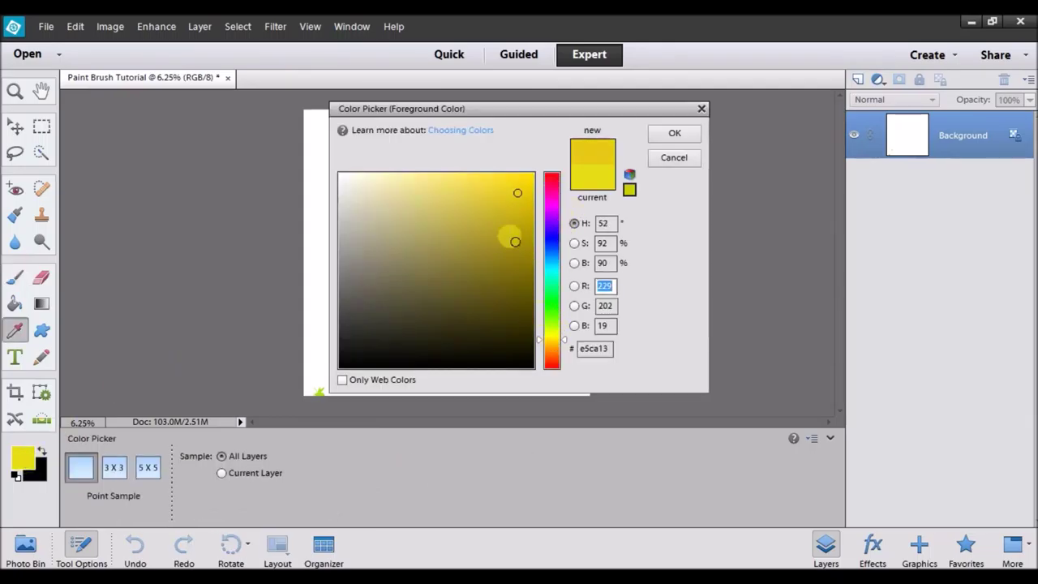
left_click_drag(515, 241, 584, 109)
left_click(672, 132)
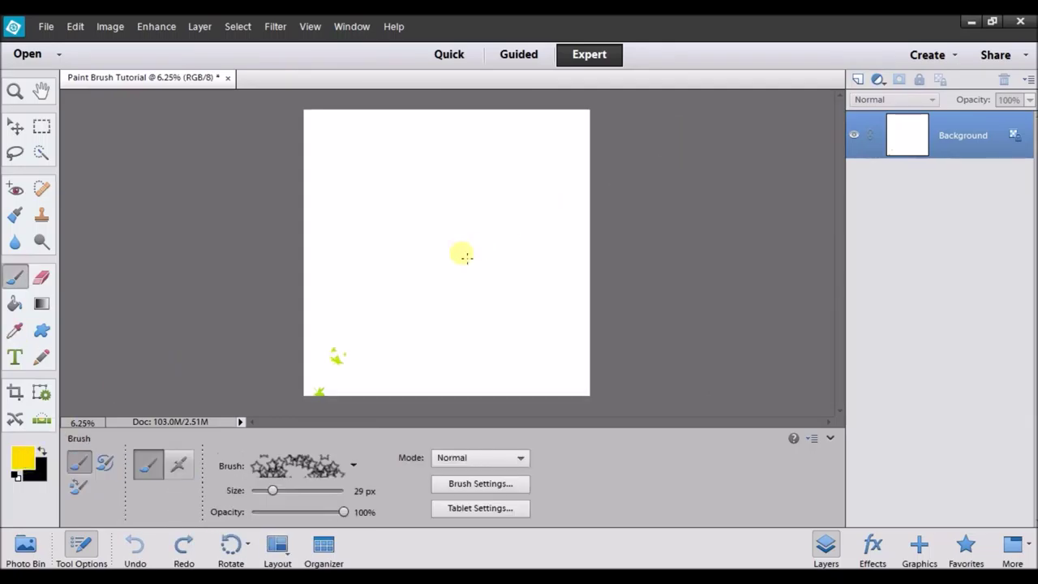
- Enlarge the star brush to 647 px, paint trial star strokes, then undo them
left_click(300, 493)
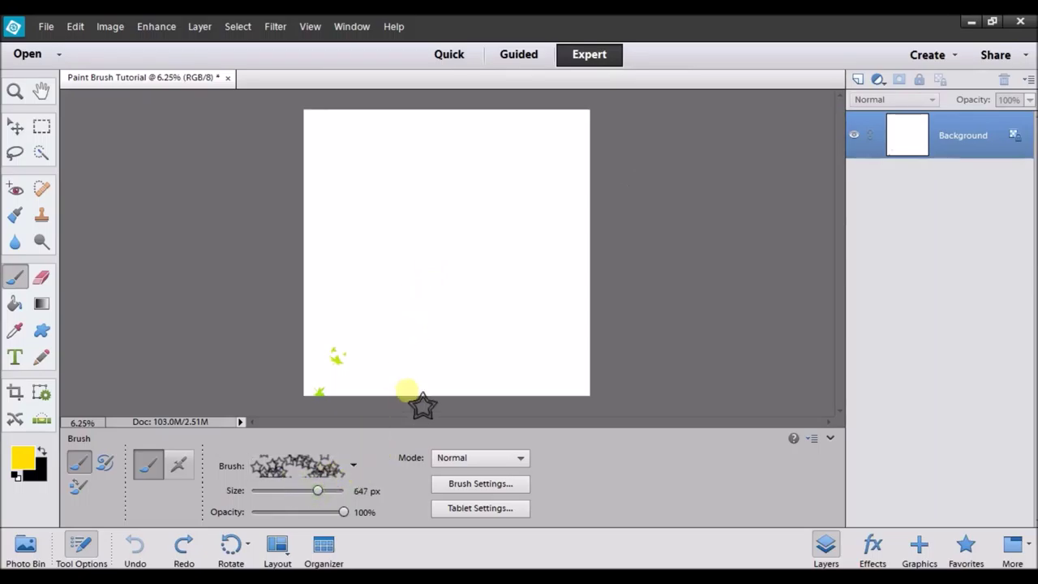
mouse_move(437, 349)
left_mouse_down()
mouse_move(366, 227)
mouse_move(478, 148)
left_mouse_up()
mouse_move(522, 180)
left_mouse_down()
mouse_move(547, 262)
mouse_move(523, 339)
mouse_move(448, 365)
left_mouse_up()
key("ctrl+z")
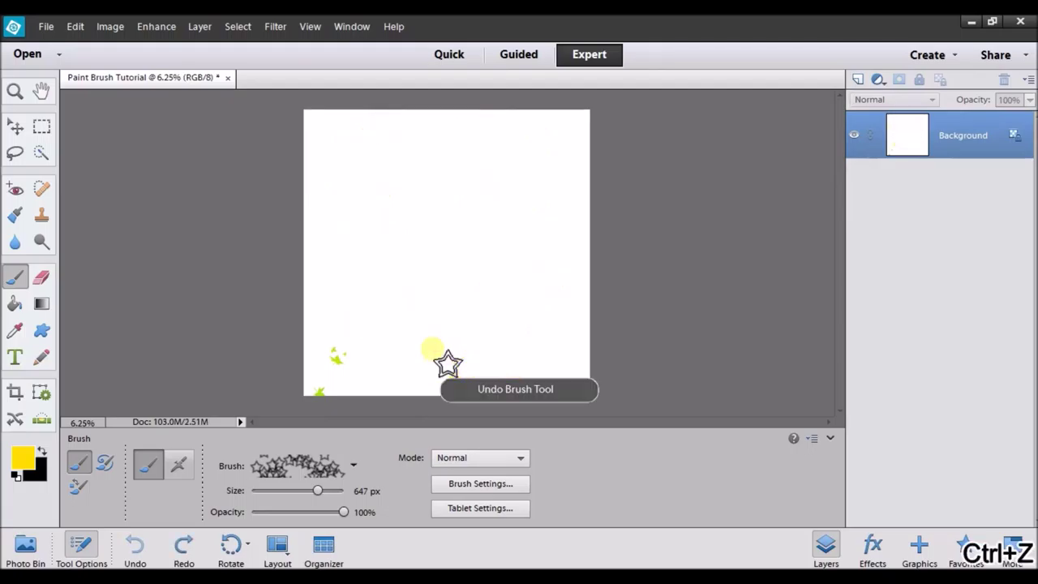
left_click(354, 464)
- Select the Dune Grass brush preset
scroll(333, 395, "down", 5)
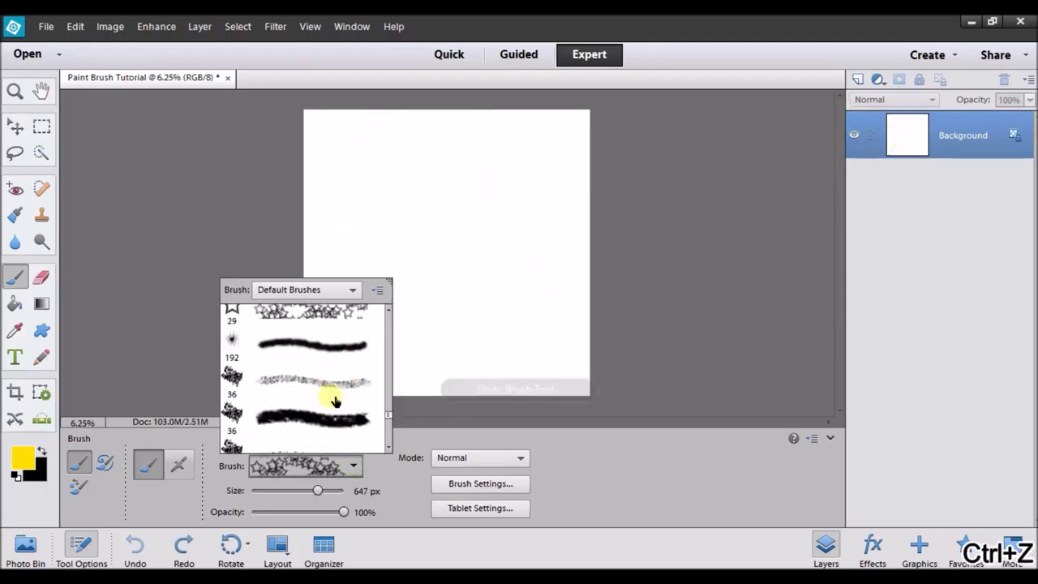
scroll(332, 395, "down", 5)
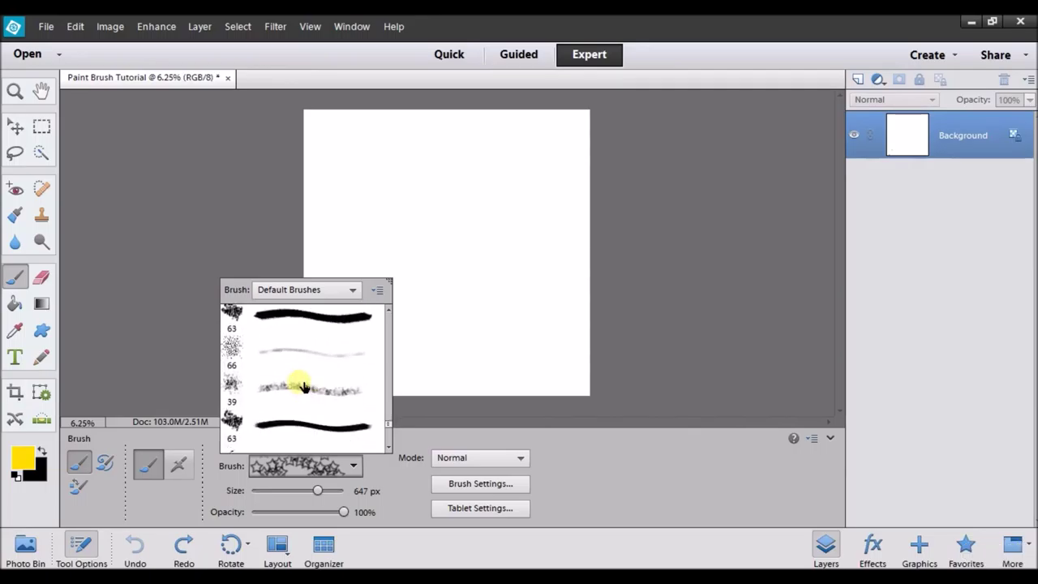
scroll(308, 383, "down", 3)
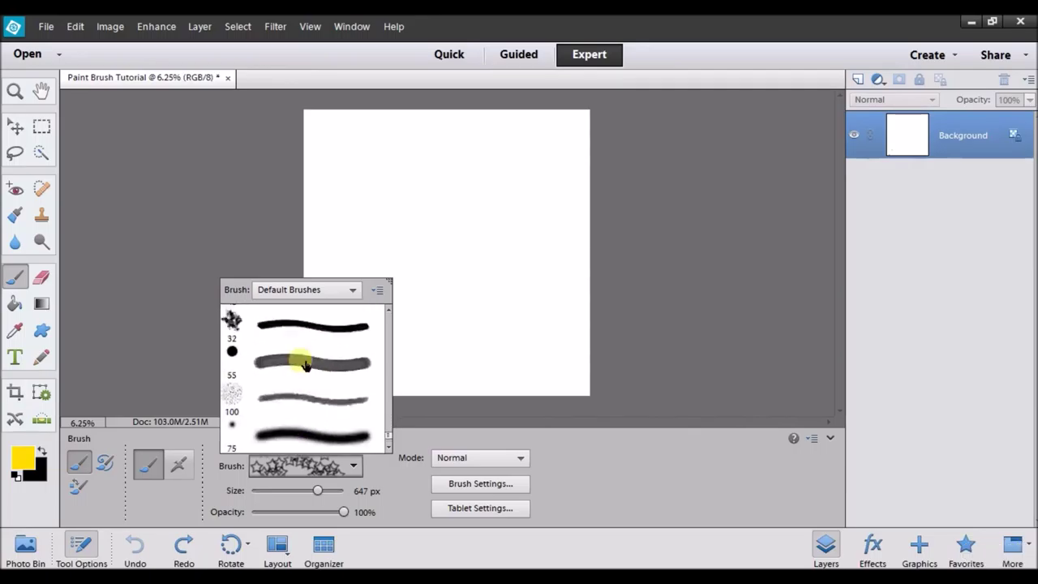
scroll(308, 381, "up", 5)
scroll(308, 366, "up", 5)
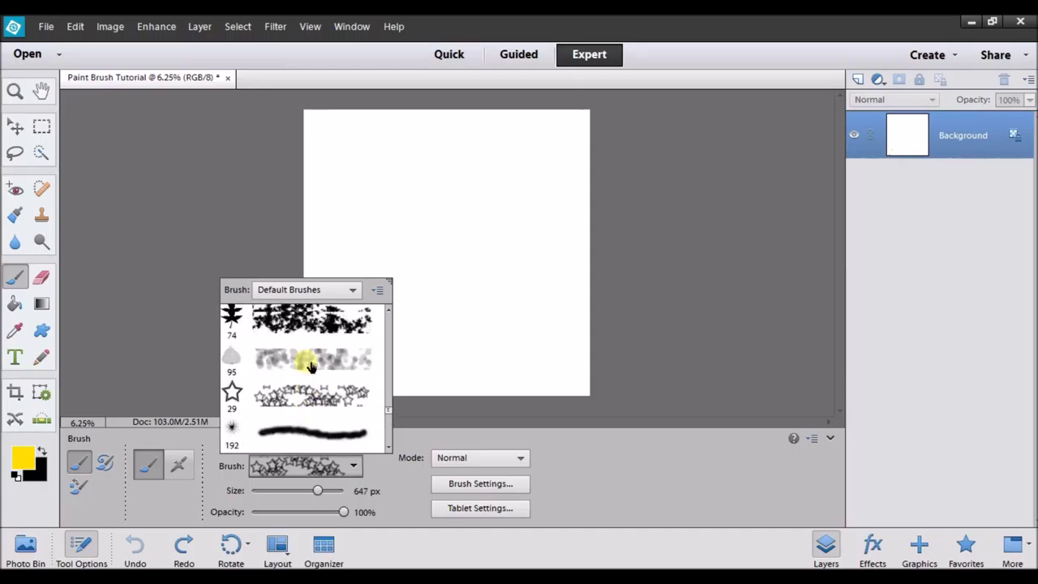
scroll(311, 367, "up", 3)
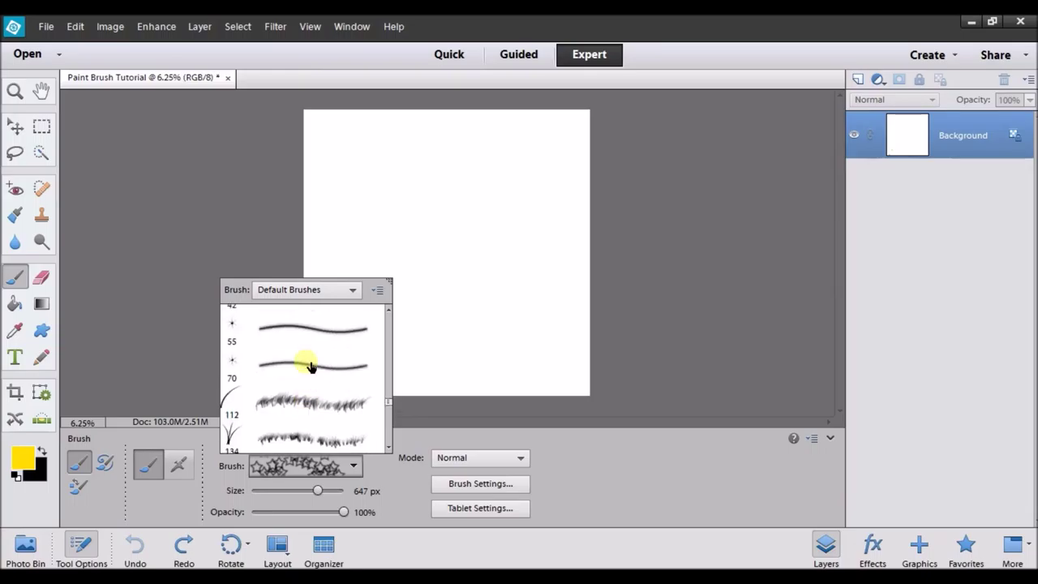
left_click(272, 410)
left_click(408, 499)
- Set the grass brush to 488 px, paint a test arch, and undo it
left_click(316, 490)
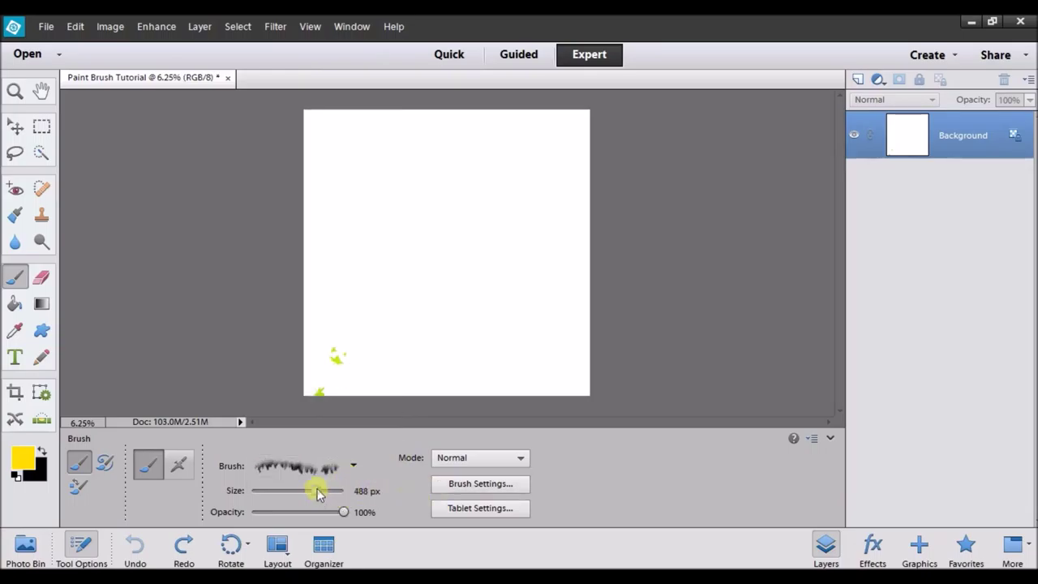
mouse_move(369, 357)
left_mouse_down()
mouse_move(416, 224)
mouse_move(466, 201)
mouse_move(515, 218)
mouse_move(536, 294)
mouse_move(530, 338)
mouse_move(490, 367)
mouse_move(397, 386)
left_mouse_up()
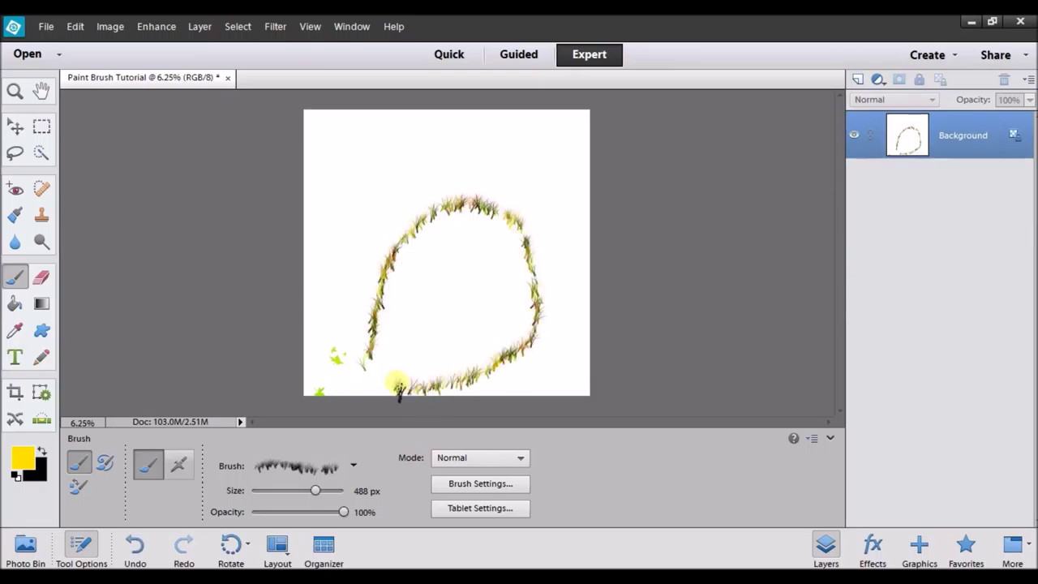
key("ctrl+z")
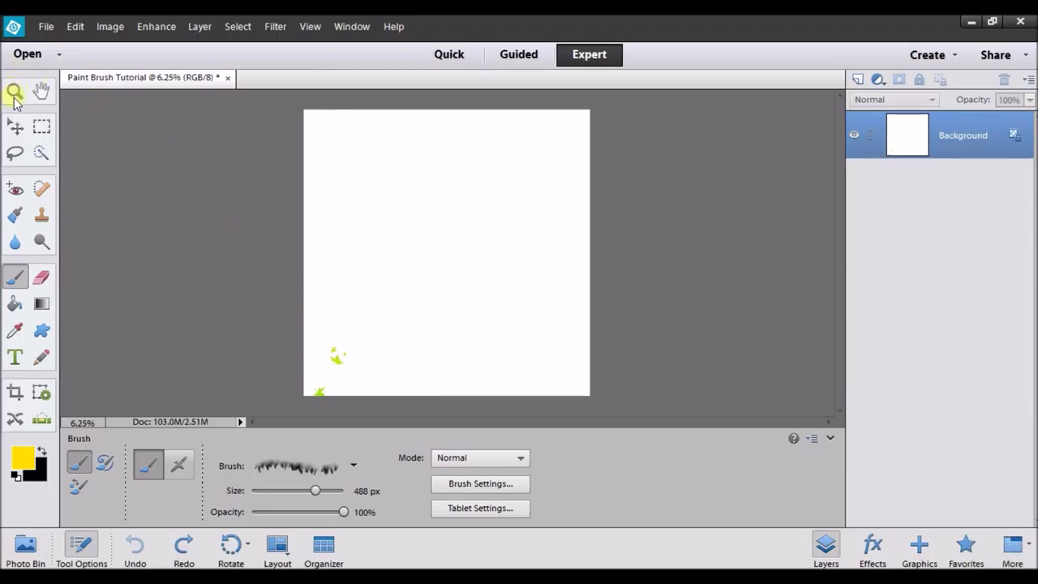
- Switch from the Brush tool to the Move tool
left_click(14, 126)
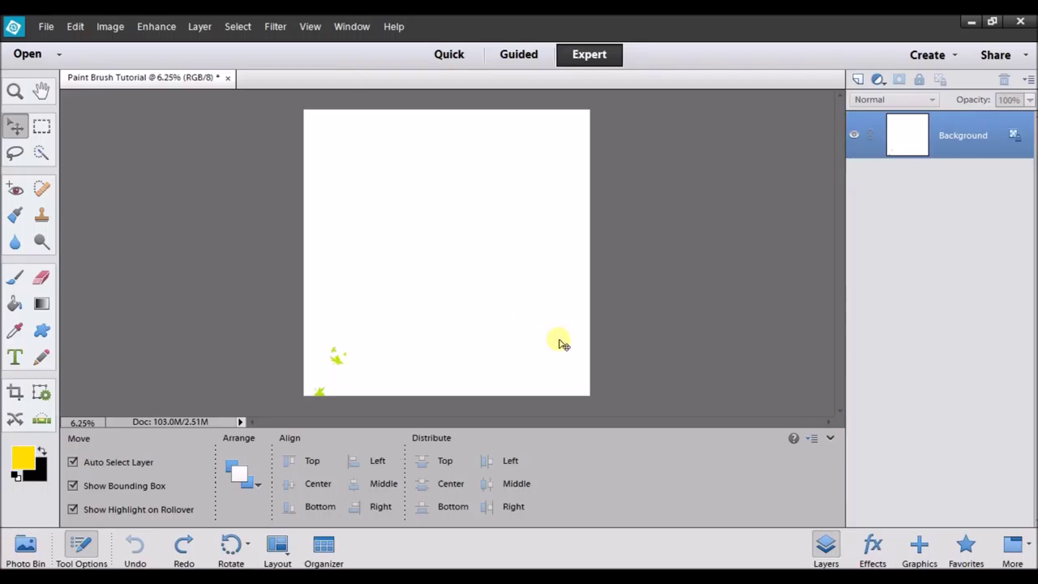